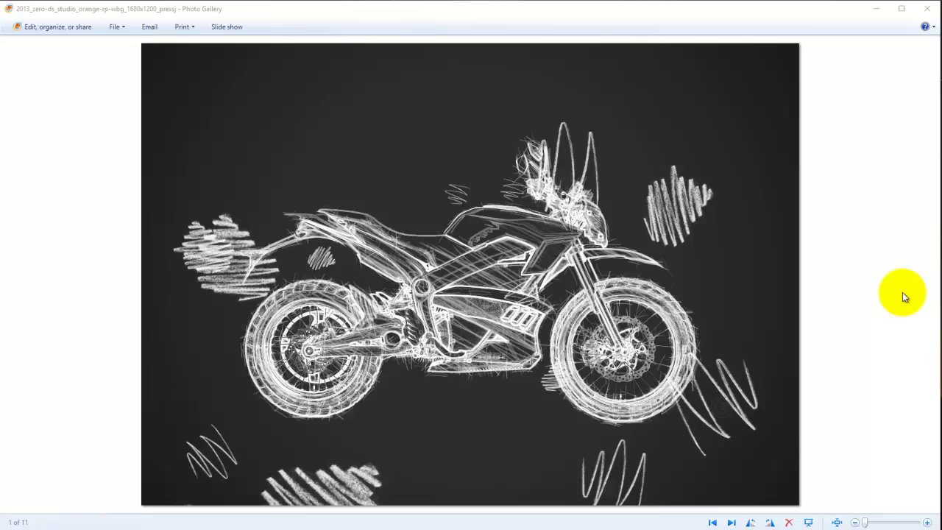
- Zoom into the first motorbike sketch and pan across it
{"action": "scroll", "coordinate": [477, 260], "scroll_direction": "up", "scroll_amount": 3}
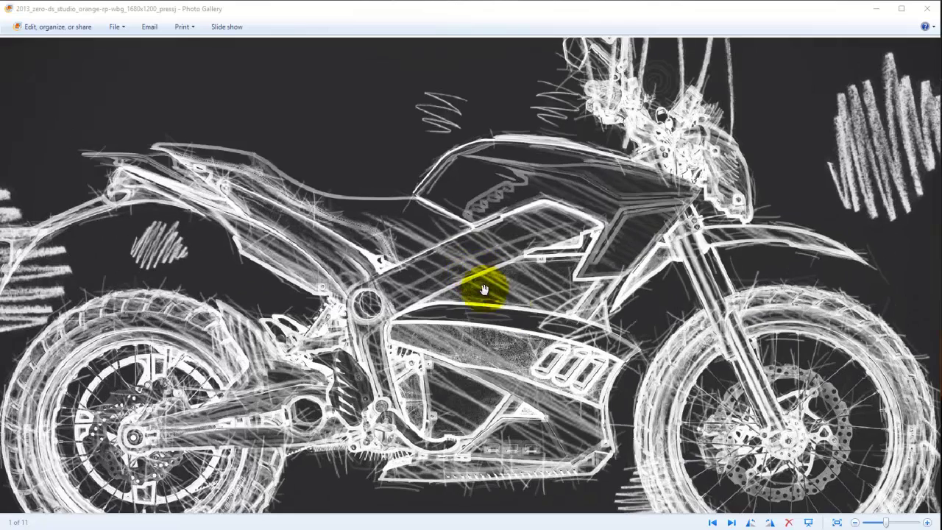
{"action": "left_click_drag", "start_coordinate": [622, 315], "coordinate": [753, 212]}
{"action": "mouse_move", "coordinate": [651, 303]}
{"action": "left_mouse_down"}
{"action": "mouse_move", "coordinate": [690, 267]}
{"action": "mouse_move", "coordinate": [704, 221]}
{"action": "mouse_move", "coordinate": [656, 368]}
{"action": "mouse_move", "coordinate": [314, 420]}
{"action": "left_mouse_up"}
{"action": "scroll", "coordinate": [479, 337], "scroll_direction": "down", "scroll_amount": 2}
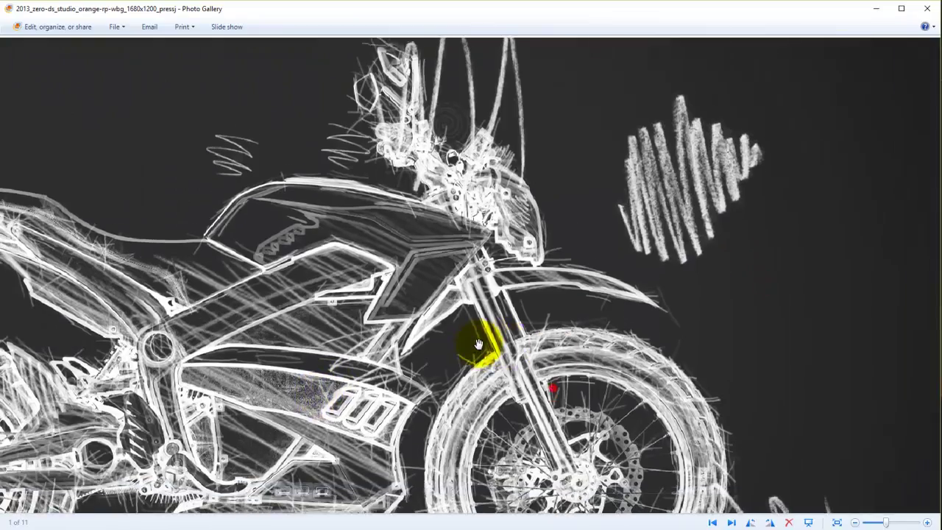
{"action": "scroll", "coordinate": [466, 346], "scroll_direction": "down", "scroll_amount": 2}
{"action": "left_click_drag", "start_coordinate": [532, 404], "coordinate": [605, 415]}
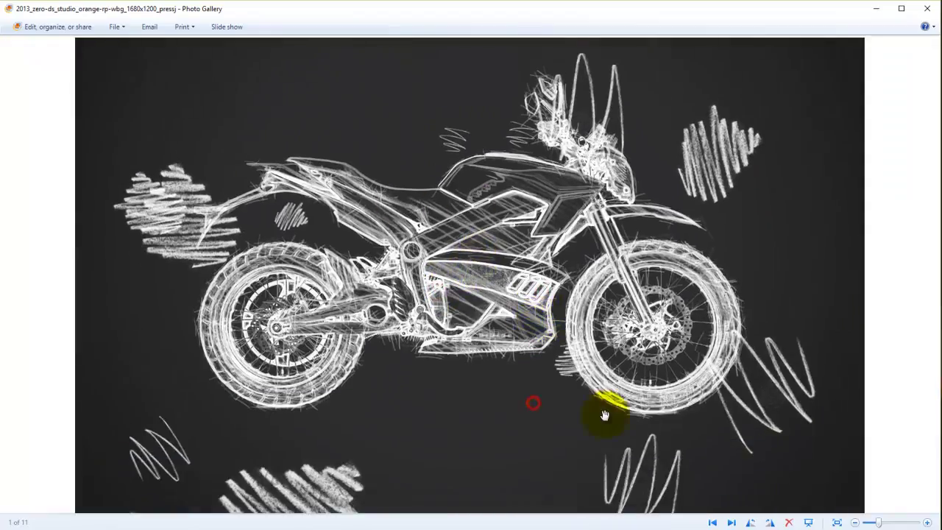
- Go to image 2 and pan around the zoomed cruiser motorbike
{"action": "left_click", "coordinate": [734, 523]}
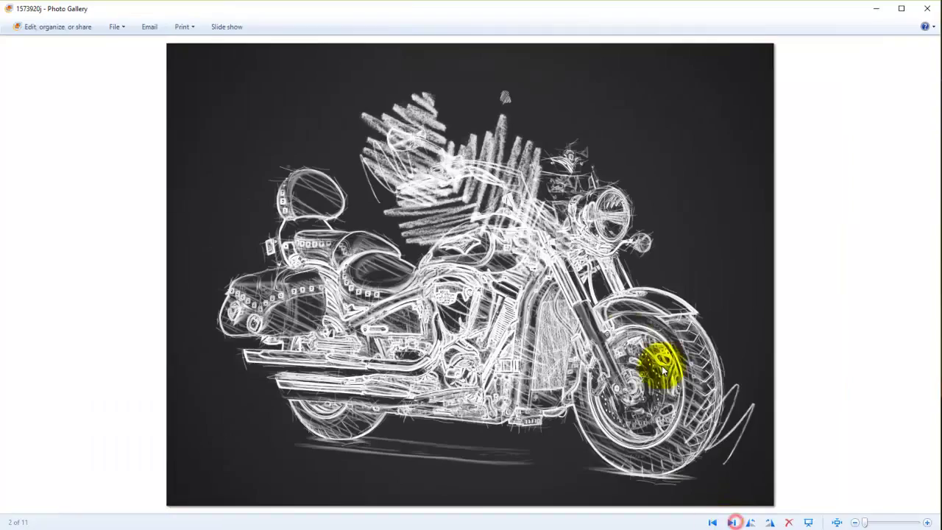
{"action": "scroll", "coordinate": [488, 330], "scroll_direction": "up", "scroll_amount": 2}
{"action": "mouse_move", "coordinate": [488, 330]}
{"action": "left_mouse_down"}
{"action": "mouse_move", "coordinate": [557, 305]}
{"action": "mouse_move", "coordinate": [477, 267]}
{"action": "mouse_move", "coordinate": [463, 361]}
{"action": "left_mouse_up"}
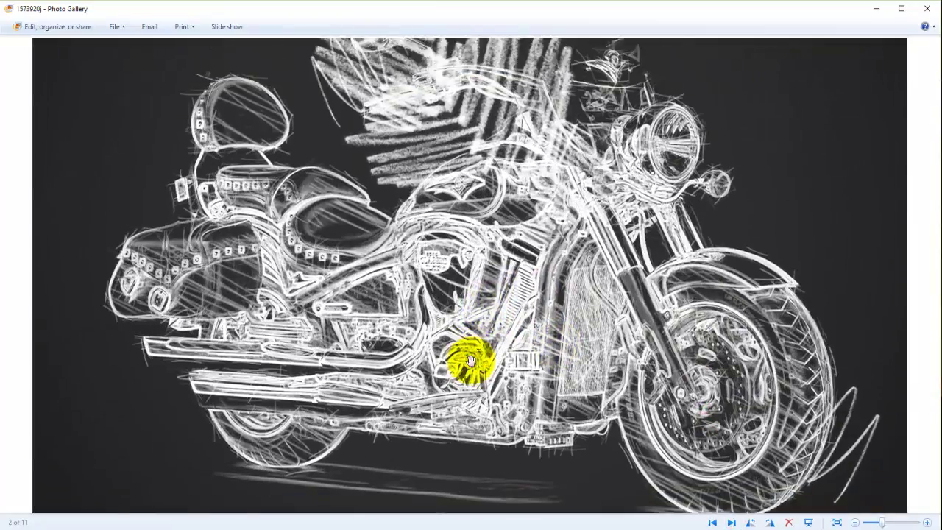
{"action": "mouse_move", "coordinate": [522, 214]}
{"action": "left_mouse_down"}
{"action": "mouse_move", "coordinate": [568, 282]}
{"action": "mouse_move", "coordinate": [564, 432]}
{"action": "mouse_move", "coordinate": [551, 179]}
{"action": "left_mouse_up"}
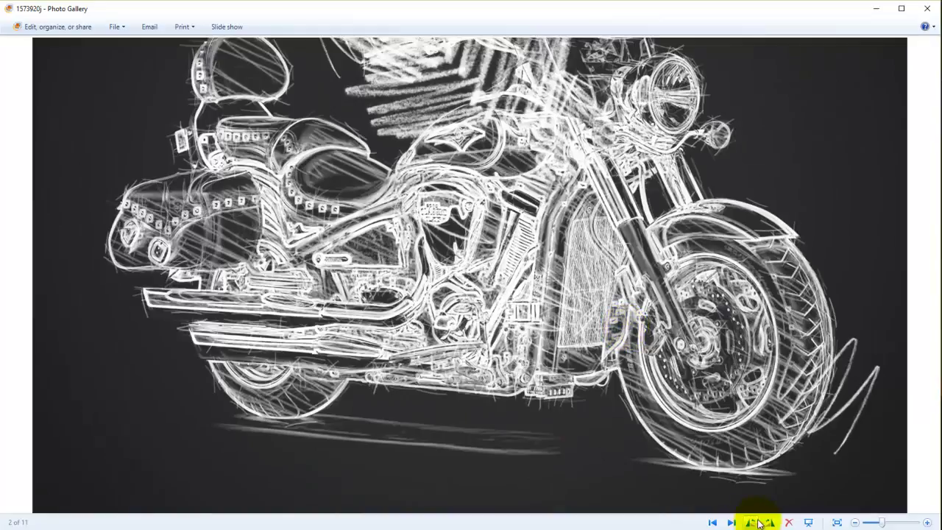
- Go to the guitar sketch and pan down it from headstock to body
{"action": "left_click", "coordinate": [729, 522]}
{"action": "scroll", "coordinate": [455, 371], "scroll_direction": "up", "scroll_amount": 3}
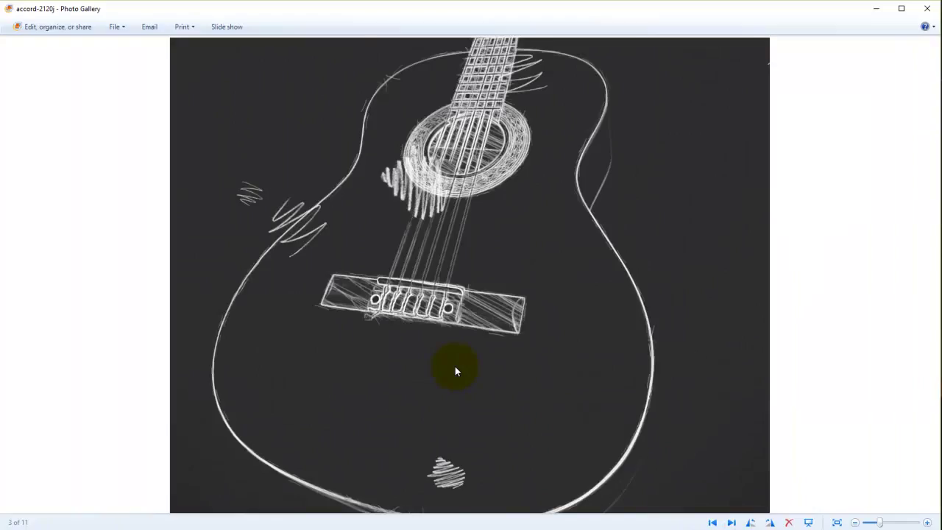
{"action": "scroll", "coordinate": [498, 226], "scroll_direction": "up", "scroll_amount": 2}
{"action": "left_click_drag", "start_coordinate": [498, 225], "coordinate": [541, 427]}
{"action": "scroll", "coordinate": [563, 284], "scroll_direction": "down", "scroll_amount": 3}
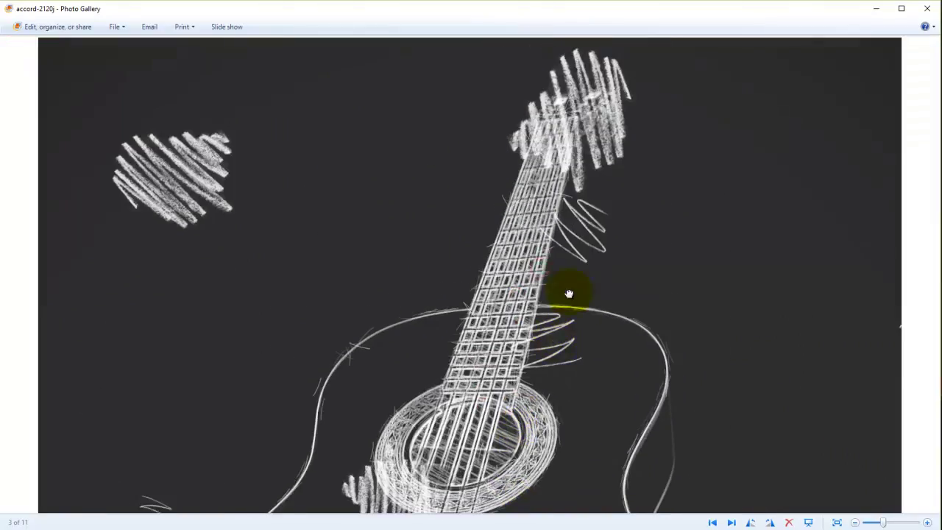
{"action": "left_click_drag", "start_coordinate": [564, 284], "coordinate": [569, 388]}
{"action": "left_click_drag", "start_coordinate": [543, 471], "coordinate": [560, 258]}
{"action": "left_click_drag", "start_coordinate": [565, 384], "coordinate": [565, 242]}
{"action": "left_click_drag", "start_coordinate": [582, 428], "coordinate": [581, 273]}
{"action": "left_click_drag", "start_coordinate": [591, 409], "coordinate": [591, 265]}
{"action": "scroll", "coordinate": [574, 315], "scroll_direction": "down", "scroll_amount": 5}
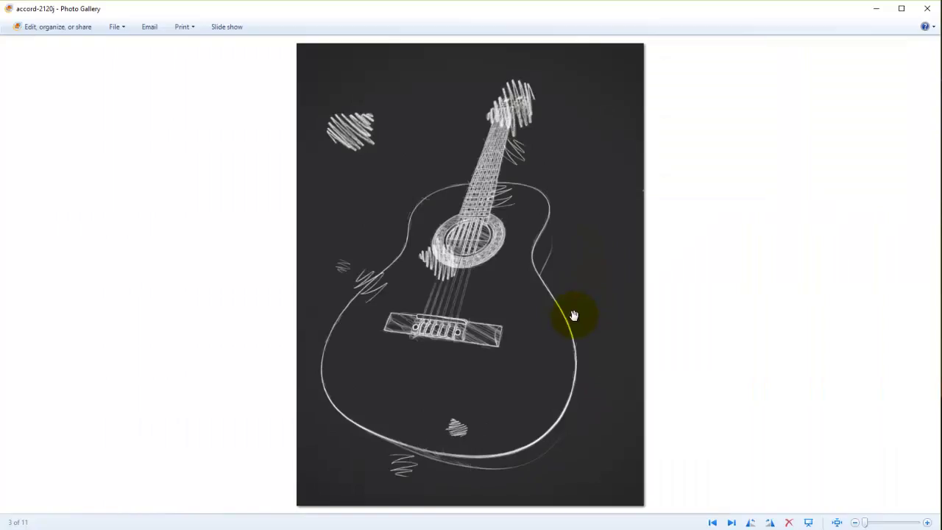
- Go to the camera sketch and look it over zoomed in
{"action": "left_click", "coordinate": [731, 523]}
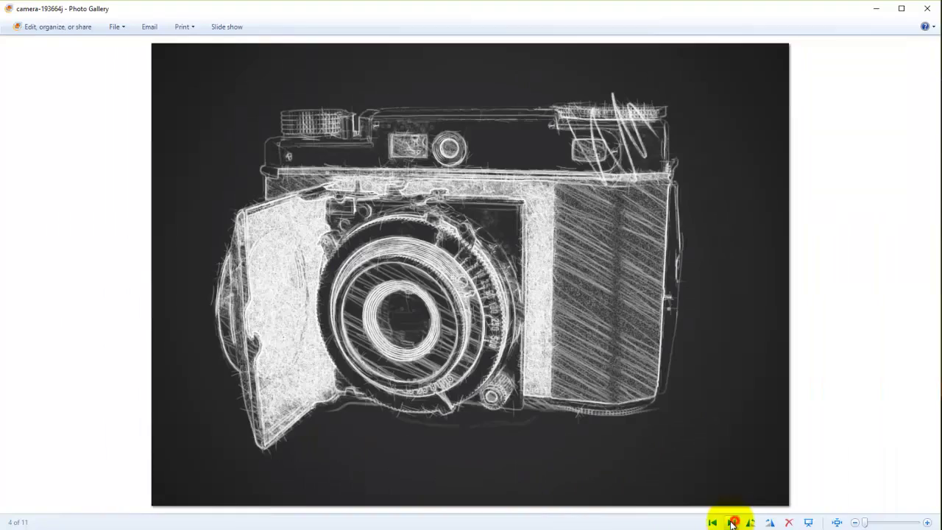
{"action": "scroll", "coordinate": [505, 287], "scroll_direction": "up", "scroll_amount": 3}
{"action": "scroll", "coordinate": [630, 297], "scroll_direction": "up", "scroll_amount": 3}
{"action": "scroll", "coordinate": [629, 297], "scroll_direction": "down", "scroll_amount": 3}
{"action": "scroll", "coordinate": [680, 398], "scroll_direction": "down", "scroll_amount": 2}
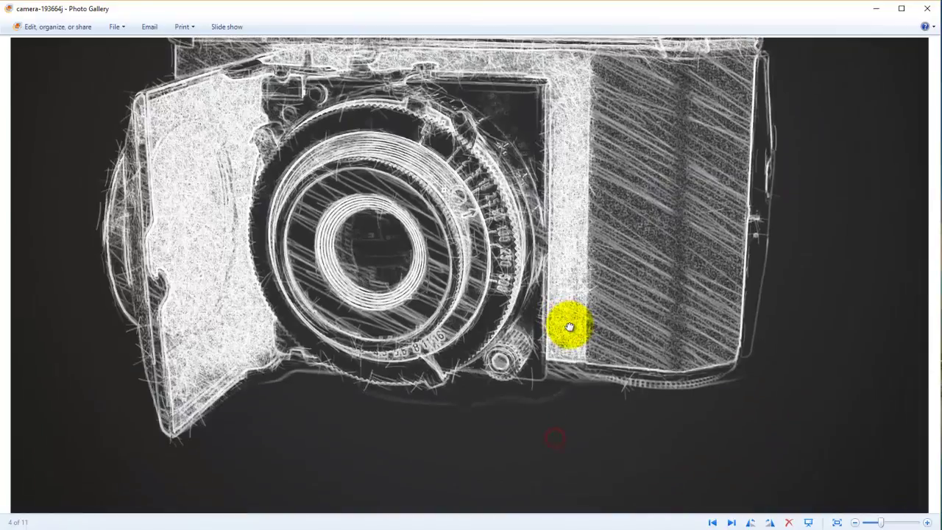
{"action": "left_click_drag", "start_coordinate": [564, 326], "coordinate": [579, 409]}
{"action": "scroll", "coordinate": [608, 466], "scroll_direction": "down", "scroll_amount": 2}
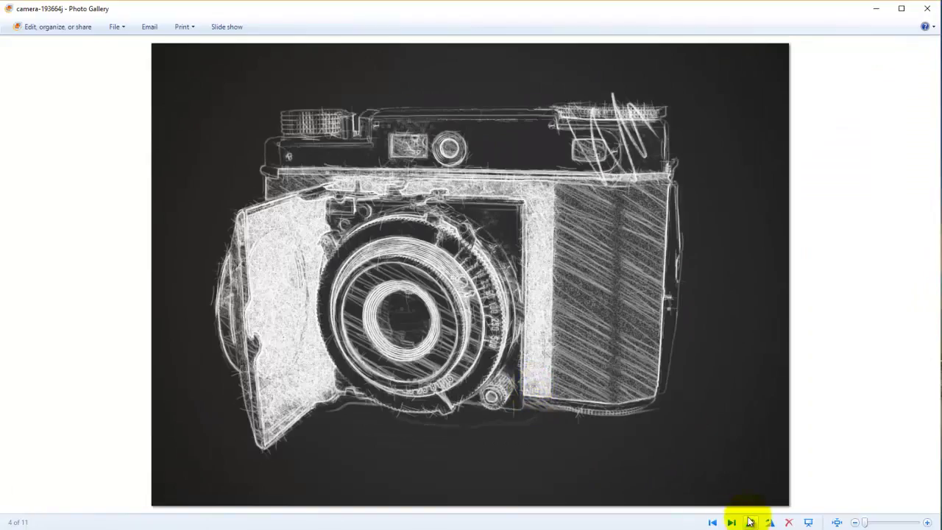
- Go to the first chess sketch and pan from its top to its base
{"action": "left_click", "coordinate": [750, 522]}
{"action": "scroll", "coordinate": [459, 337], "scroll_direction": "up", "scroll_amount": 2}
{"action": "scroll", "coordinate": [500, 204], "scroll_direction": "up", "scroll_amount": 1}
{"action": "left_click_drag", "start_coordinate": [500, 204], "coordinate": [502, 480]}
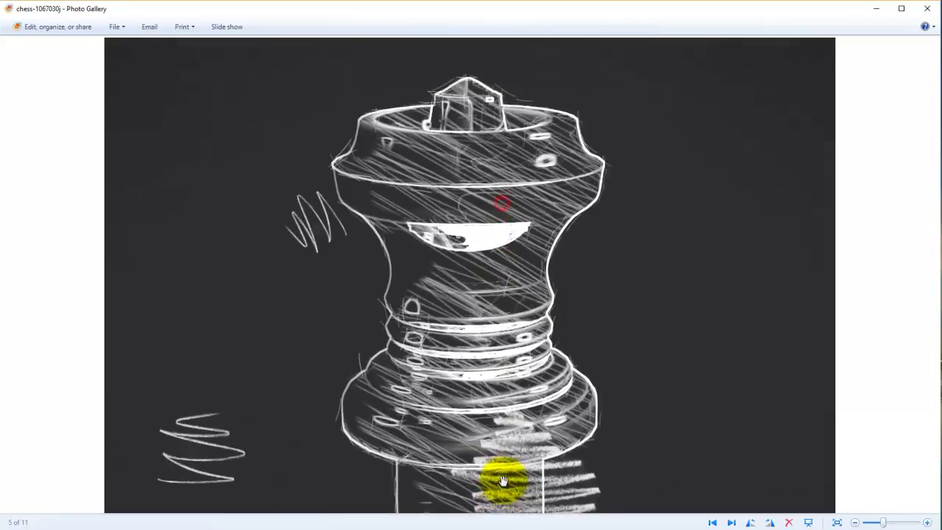
{"action": "left_click_drag", "start_coordinate": [553, 418], "coordinate": [552, 284]}
{"action": "left_click_drag", "start_coordinate": [562, 375], "coordinate": [563, 169]}
{"action": "left_click_drag", "start_coordinate": [582, 368], "coordinate": [582, 334]}
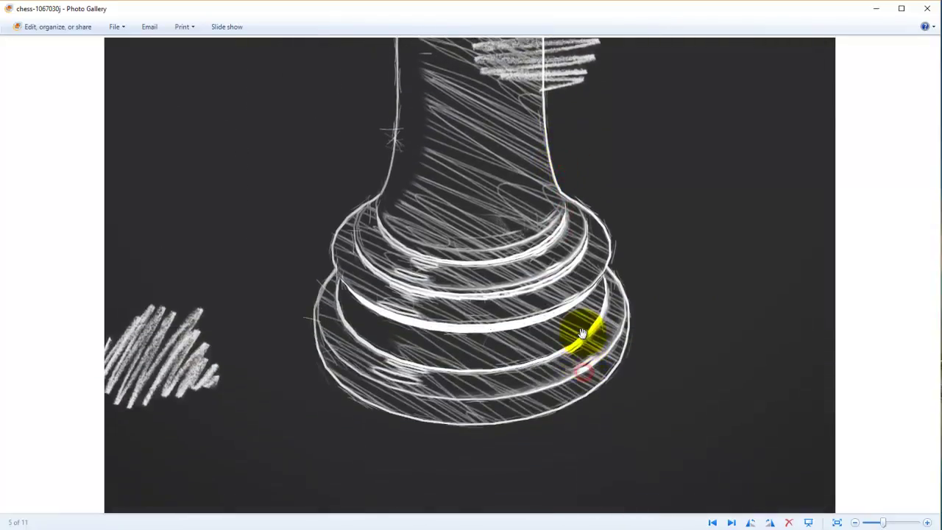
{"action": "scroll", "coordinate": [582, 332], "scroll_direction": "down", "scroll_amount": 3}
- Show the orange rook sketch, image 6 of 11, and pan from top to base
{"action": "left_click", "coordinate": [729, 522]}
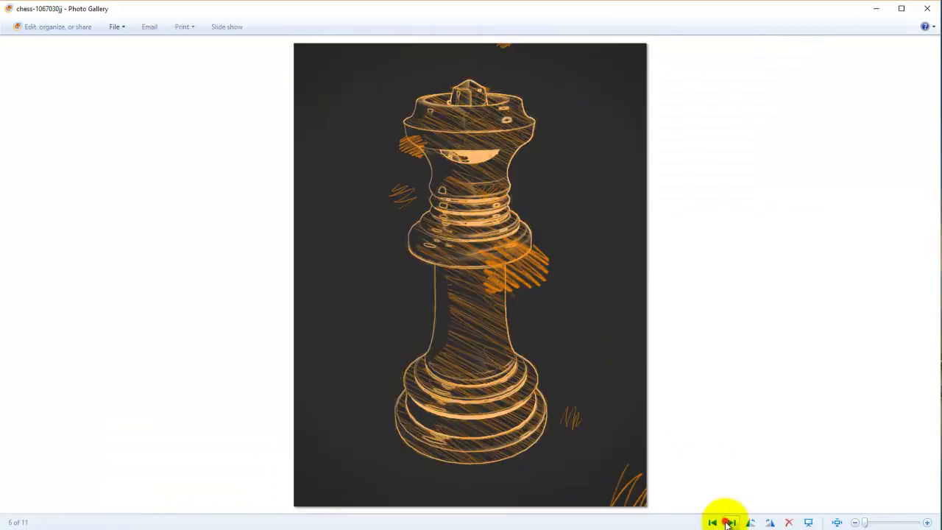
{"action": "scroll", "coordinate": [641, 445], "scroll_direction": "up", "scroll_amount": 3}
{"action": "left_click_drag", "start_coordinate": [444, 280], "coordinate": [499, 401]}
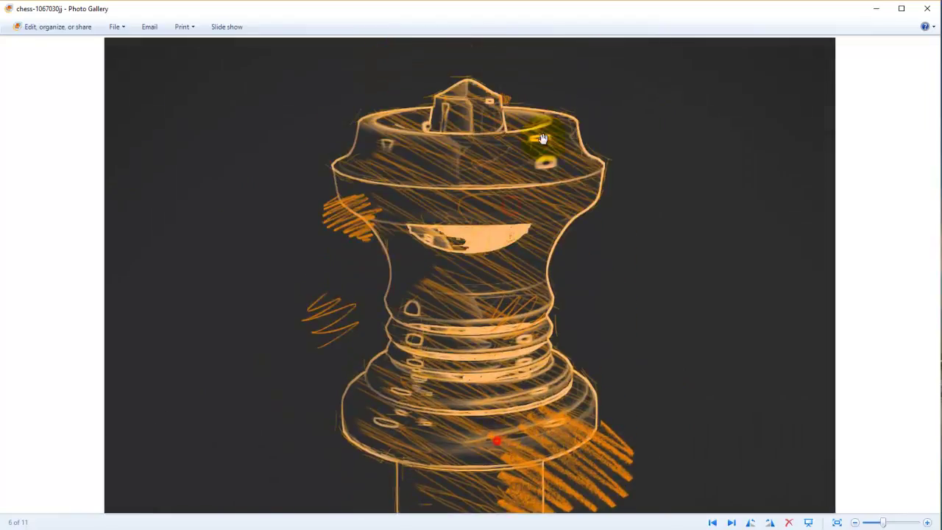
{"action": "left_click_drag", "start_coordinate": [473, 235], "coordinate": [483, 153]}
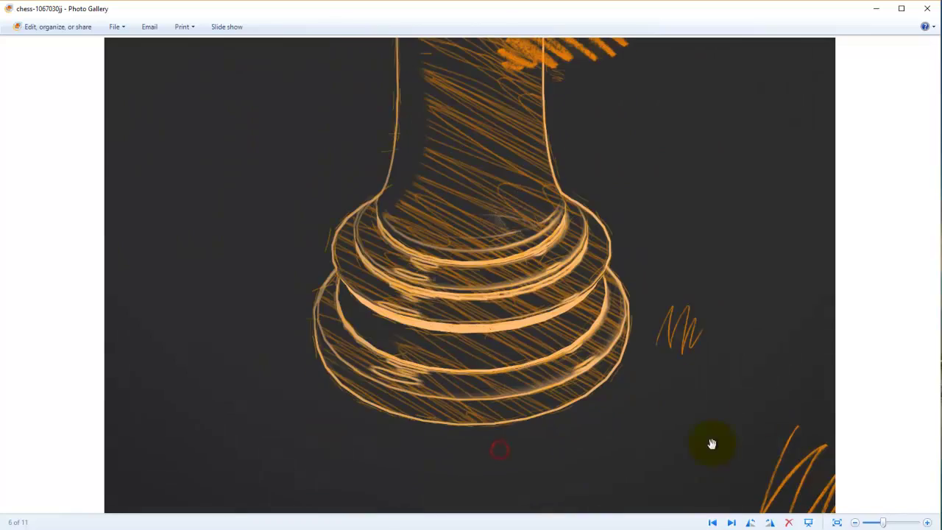
{"action": "scroll", "coordinate": [758, 417], "scroll_direction": "down", "scroll_amount": 3}
- Go to the Gaudi building sketch and pan over its spires, arch and steps
{"action": "left_click", "coordinate": [732, 522]}
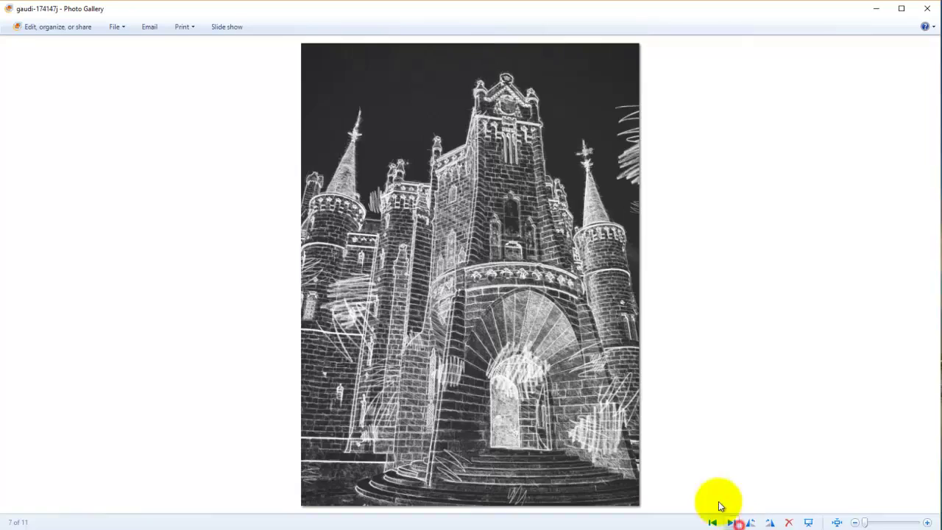
{"action": "scroll", "coordinate": [535, 323], "scroll_direction": "up", "scroll_amount": 3}
{"action": "left_click_drag", "start_coordinate": [589, 242], "coordinate": [599, 441]}
{"action": "mouse_move", "coordinate": [582, 320]}
{"action": "left_mouse_down"}
{"action": "mouse_move", "coordinate": [580, 407]}
{"action": "mouse_move", "coordinate": [579, 270]}
{"action": "left_mouse_up"}
{"action": "left_click_drag", "start_coordinate": [599, 420], "coordinate": [594, 211]}
{"action": "left_click_drag", "start_coordinate": [611, 445], "coordinate": [596, 167]}
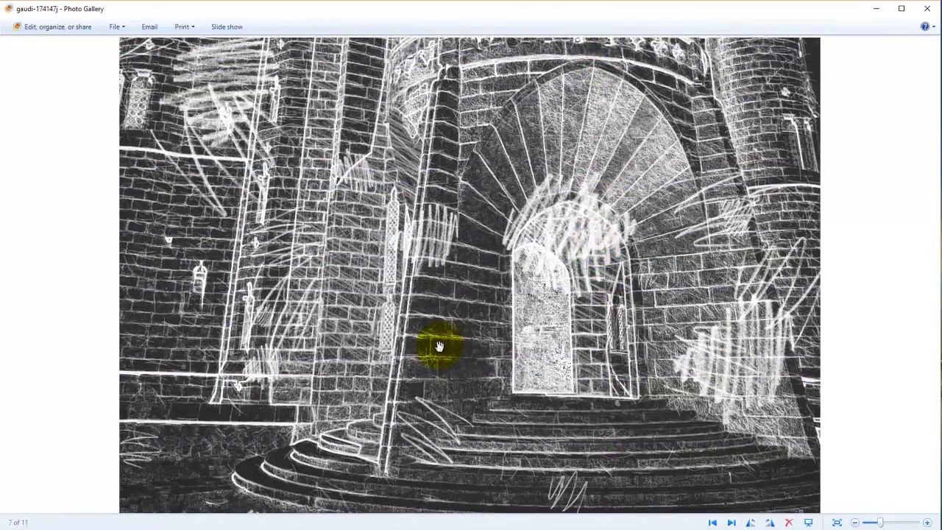
{"action": "scroll", "coordinate": [439, 346], "scroll_direction": "down", "scroll_amount": 5}
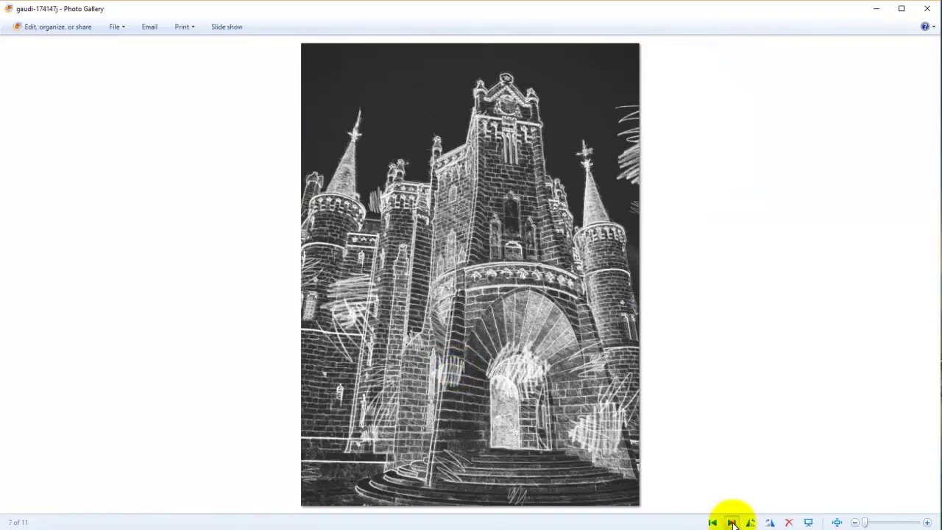
- Go to the guitar player sketch and pan from face to guitar body
{"action": "left_click", "coordinate": [733, 523]}
{"action": "scroll", "coordinate": [480, 231], "scroll_direction": "up", "scroll_amount": 3}
{"action": "scroll", "coordinate": [474, 352], "scroll_direction": "up", "scroll_amount": 2}
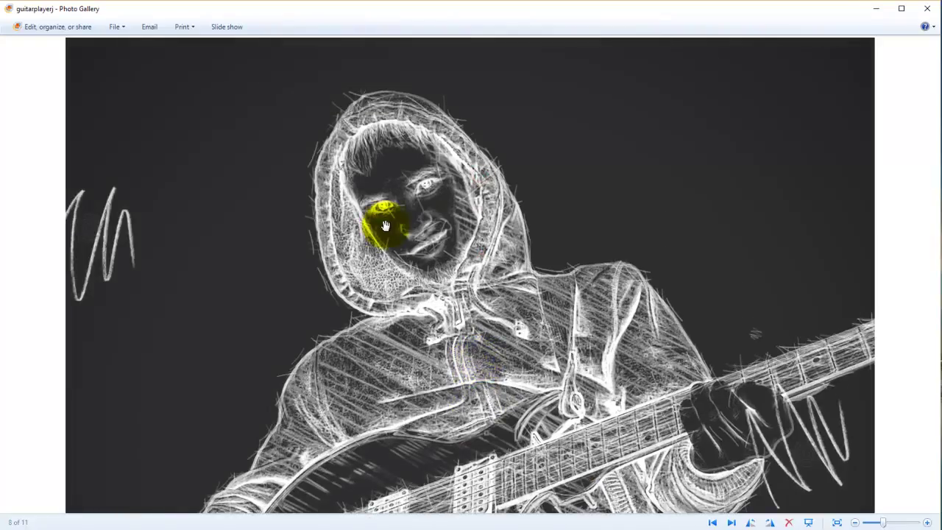
{"action": "left_click_drag", "start_coordinate": [616, 432], "coordinate": [616, 316]}
{"action": "mouse_move", "coordinate": [361, 383]}
{"action": "left_mouse_down"}
{"action": "mouse_move", "coordinate": [553, 347]}
{"action": "mouse_move", "coordinate": [409, 311]}
{"action": "left_mouse_up"}
{"action": "scroll", "coordinate": [656, 400], "scroll_direction": "down", "scroll_amount": 5}
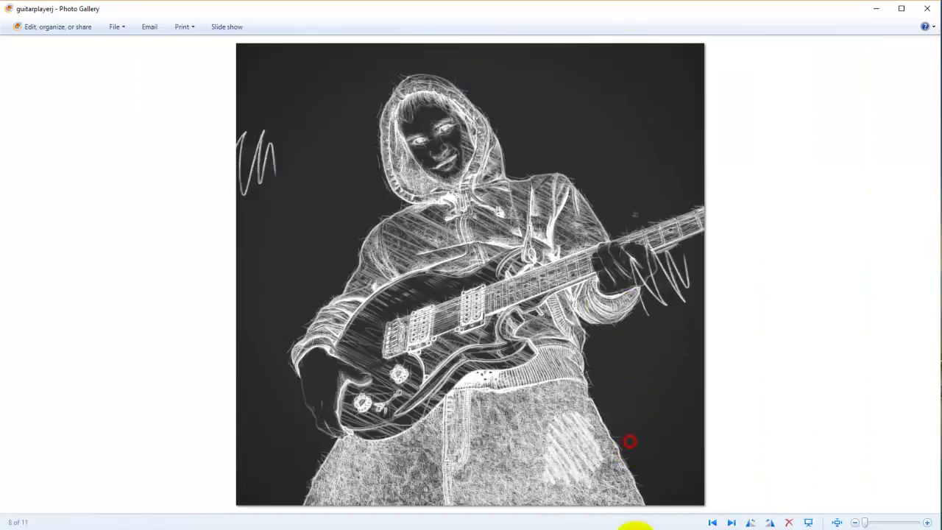
- Go to the portrait sketch and pan from the face down to the hands
{"action": "left_click", "coordinate": [730, 522]}
{"action": "scroll", "coordinate": [483, 254], "scroll_direction": "up", "scroll_amount": 5}
{"action": "left_click_drag", "start_coordinate": [504, 195], "coordinate": [522, 432]}
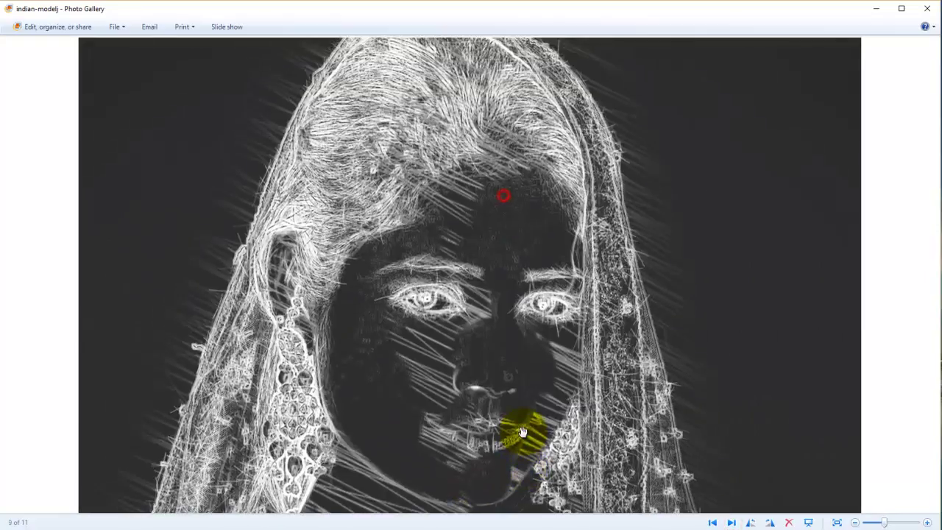
{"action": "left_click_drag", "start_coordinate": [454, 258], "coordinate": [466, 162]}
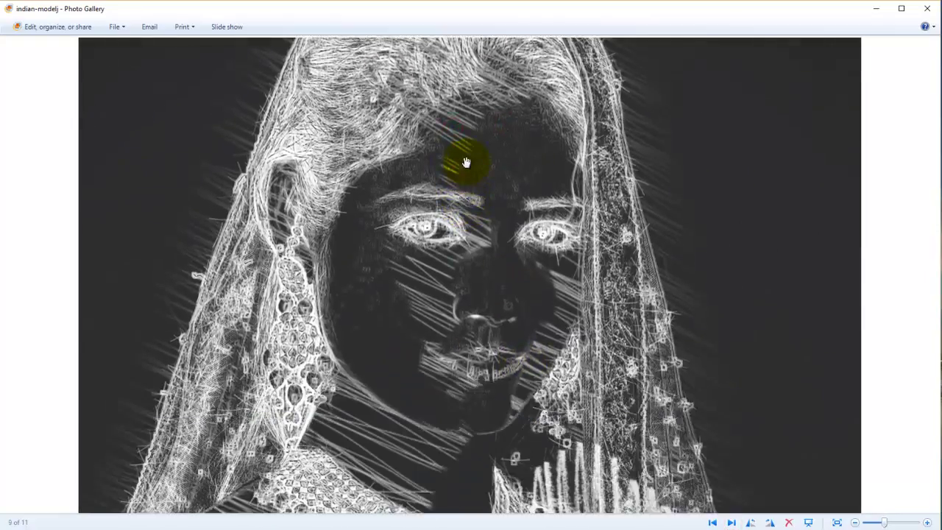
{"action": "left_click_drag", "start_coordinate": [522, 421], "coordinate": [510, 178]}
{"action": "mouse_move", "coordinate": [530, 385]}
{"action": "left_mouse_down"}
{"action": "mouse_move", "coordinate": [536, 336]}
{"action": "mouse_move", "coordinate": [518, 176]}
{"action": "left_mouse_up"}
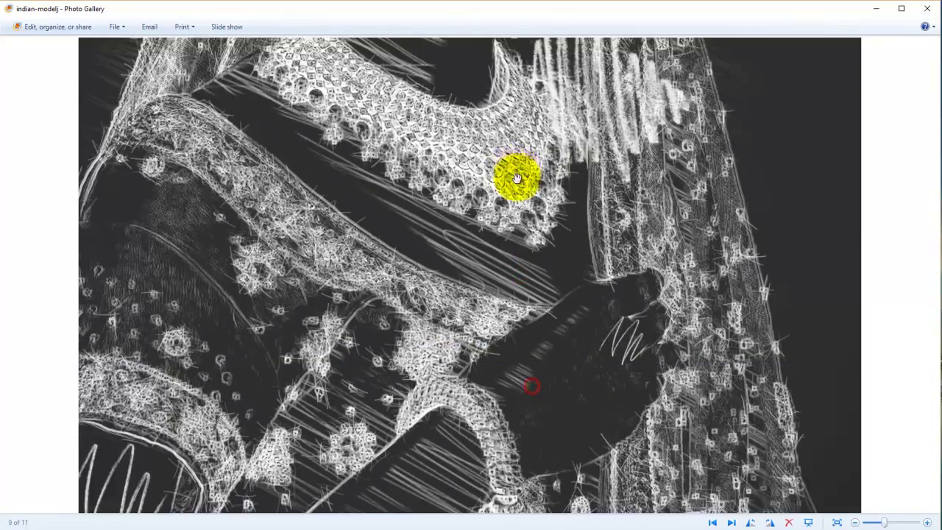
{"action": "scroll", "coordinate": [516, 177], "scroll_direction": "down", "scroll_amount": 5}
- Go to the sport motorcycle sketch and pan to its rear wheel and engine
{"action": "left_click", "coordinate": [730, 522]}
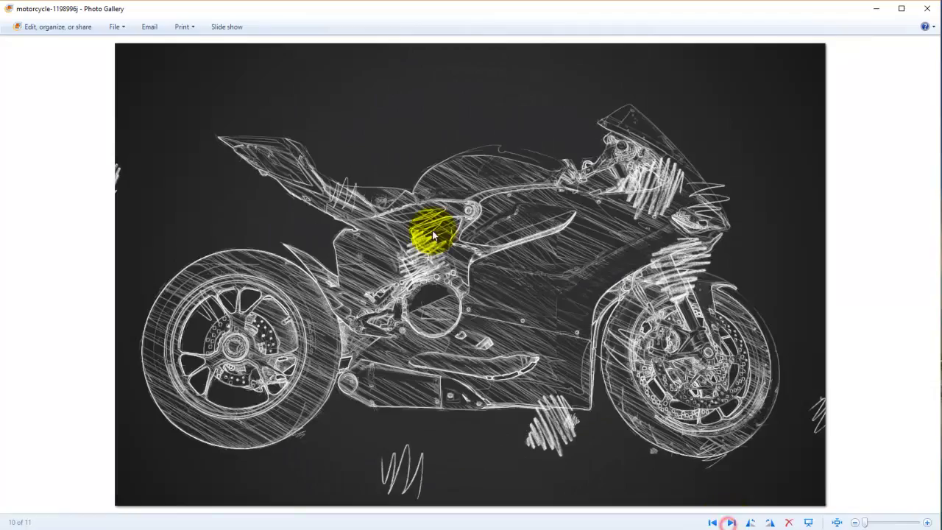
{"action": "scroll", "coordinate": [700, 296], "scroll_direction": "up", "scroll_amount": 3}
{"action": "mouse_move", "coordinate": [700, 296]}
{"action": "left_mouse_down"}
{"action": "mouse_move", "coordinate": [542, 248]}
{"action": "mouse_move", "coordinate": [487, 218]}
{"action": "mouse_move", "coordinate": [656, 311]}
{"action": "left_mouse_up"}
{"action": "left_click_drag", "start_coordinate": [393, 346], "coordinate": [610, 247]}
{"action": "scroll", "coordinate": [608, 244], "scroll_direction": "down", "scroll_amount": 5}
- Go to the running shoe sketch, 11 of 11, and zoom back out to fit
{"action": "left_click", "coordinate": [731, 523]}
{"action": "scroll", "coordinate": [454, 289], "scroll_direction": "up", "scroll_amount": 3}
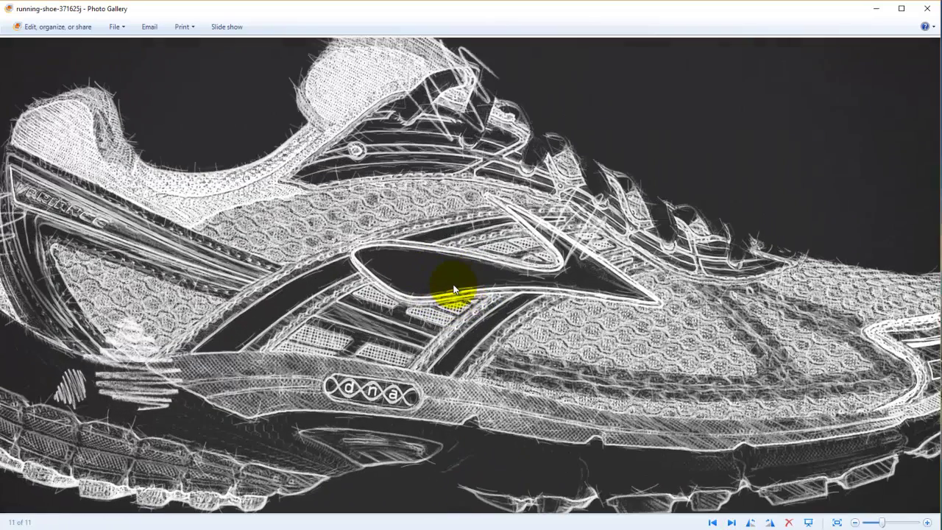
{"action": "scroll", "coordinate": [454, 289], "scroll_direction": "down", "scroll_amount": 2}
{"action": "scroll", "coordinate": [454, 290], "scroll_direction": "down", "scroll_amount": 1}
{"action": "left_click", "coordinate": [489, 331]}
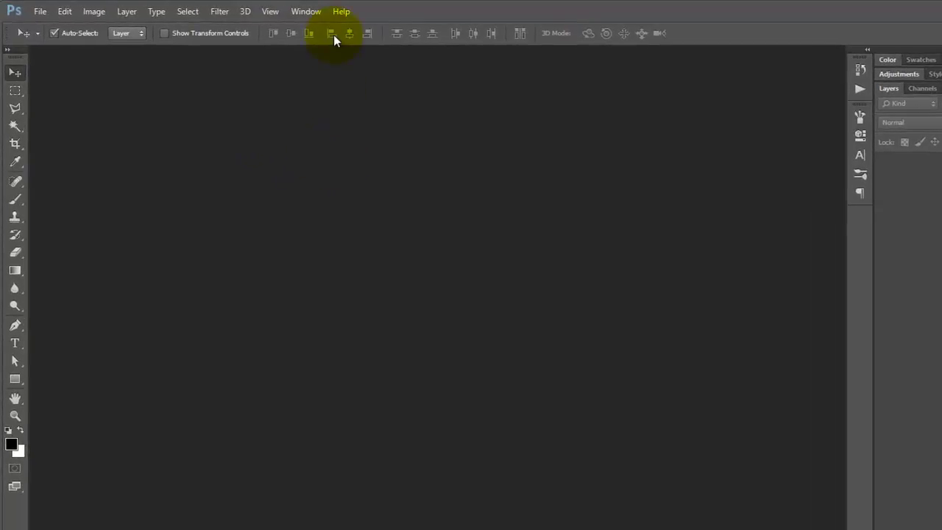
- Show the Actions panel, load the Choke Sketch action file, and select Brush Over The Photo
{"action": "left_click", "coordinate": [306, 11]}
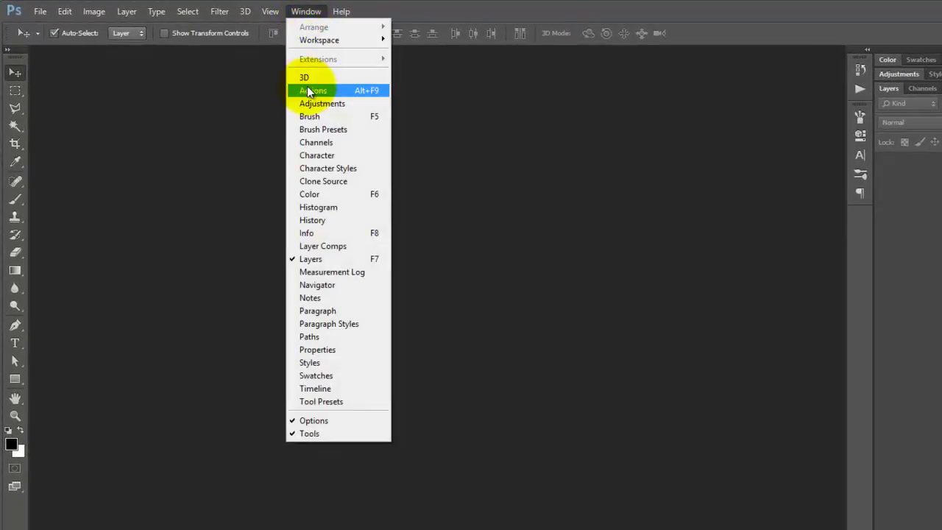
{"action": "left_click", "coordinate": [337, 90]}
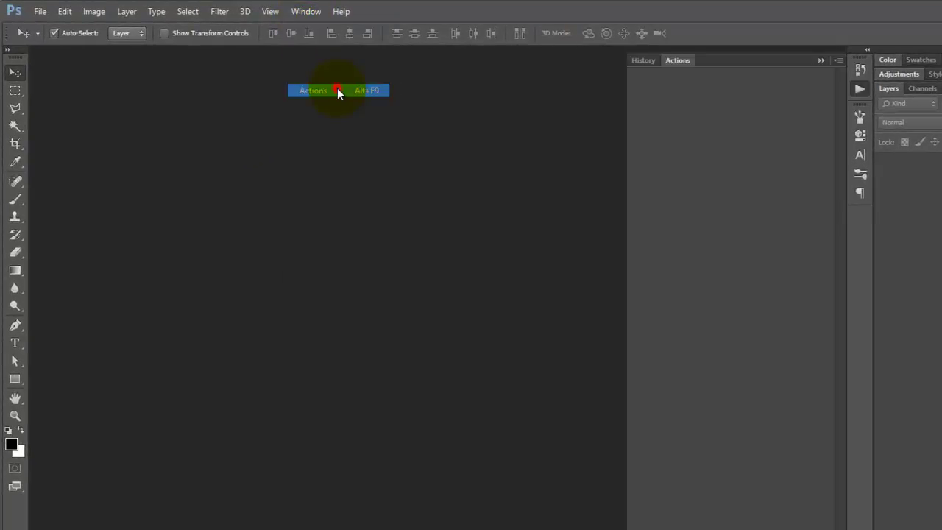
{"action": "left_click", "coordinate": [837, 61]}
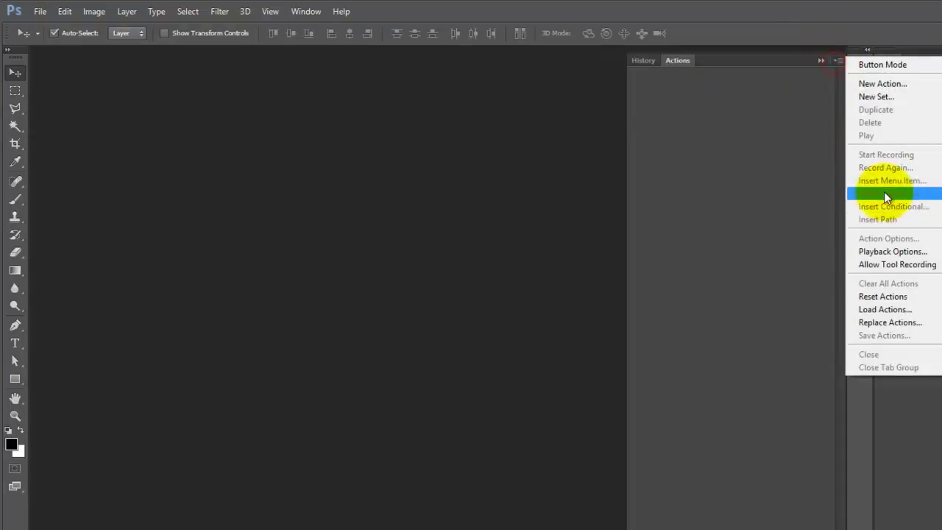
{"action": "left_click", "coordinate": [898, 310]}
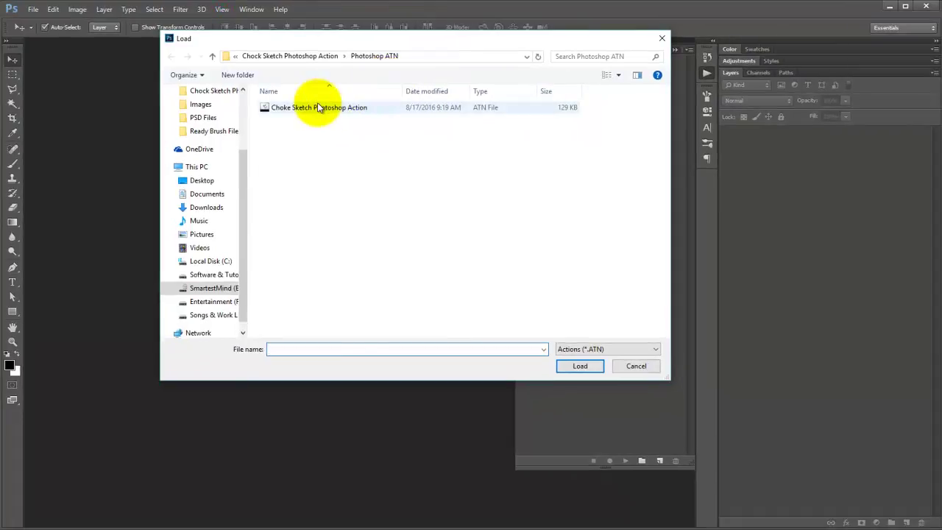
{"action": "left_click", "coordinate": [317, 106]}
{"action": "left_click", "coordinate": [585, 371]}
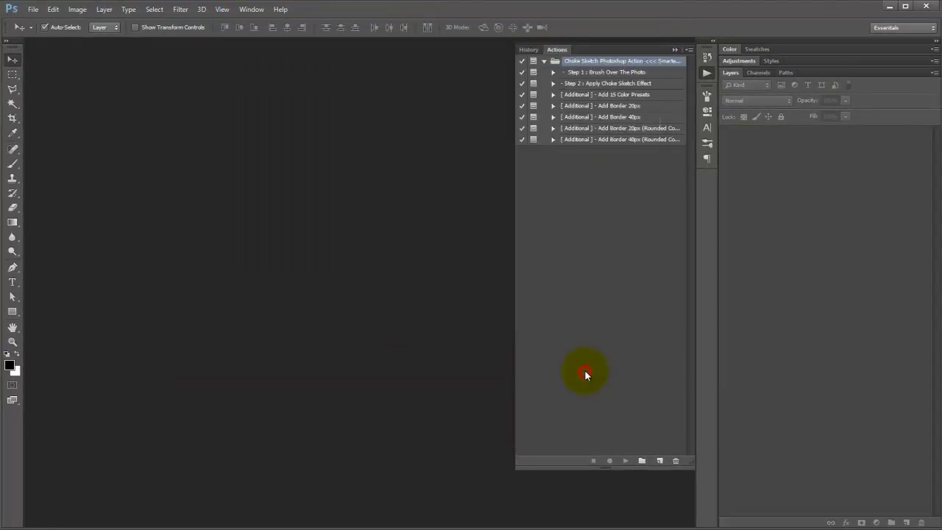
{"action": "left_click", "coordinate": [615, 73]}
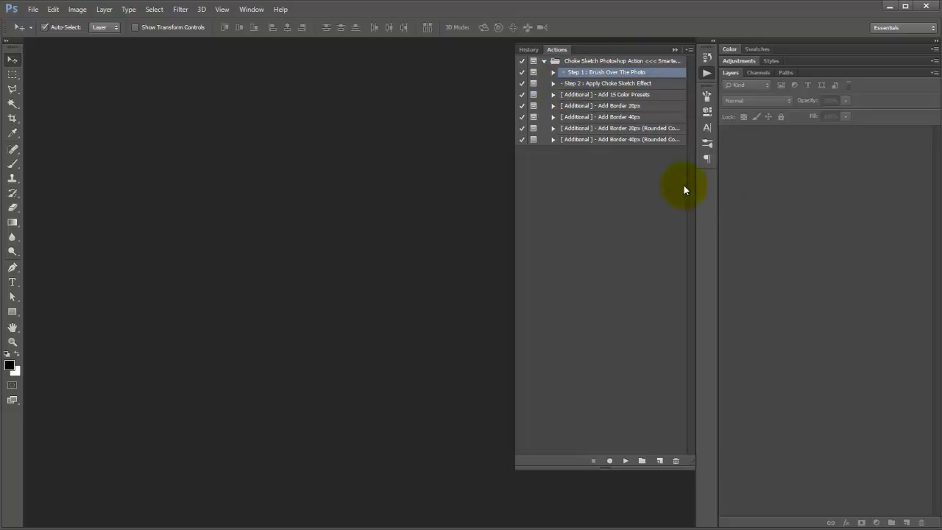
{"action": "left_click", "coordinate": [50, 10]}
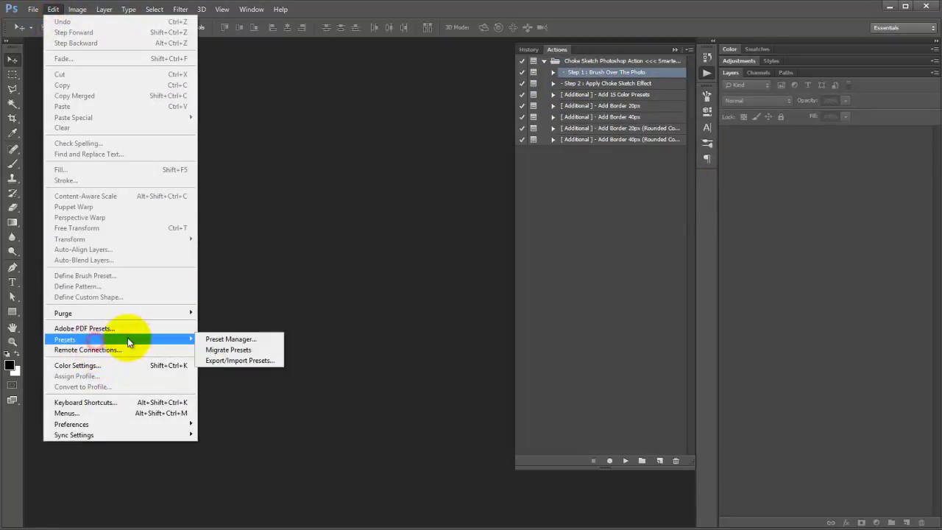
- Load Lines Brushes.abr into the brush presets via the Preset Manager
{"action": "left_click", "coordinate": [247, 338]}
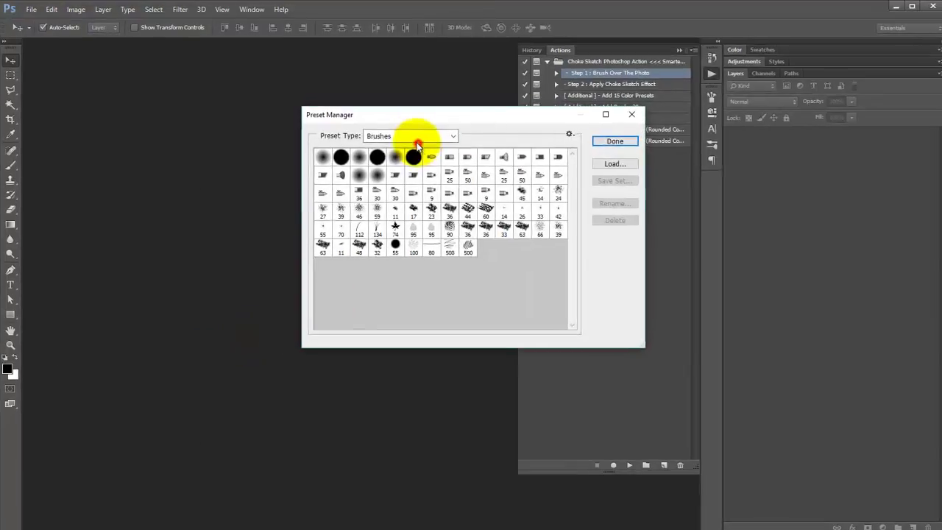
{"action": "left_click", "coordinate": [418, 134]}
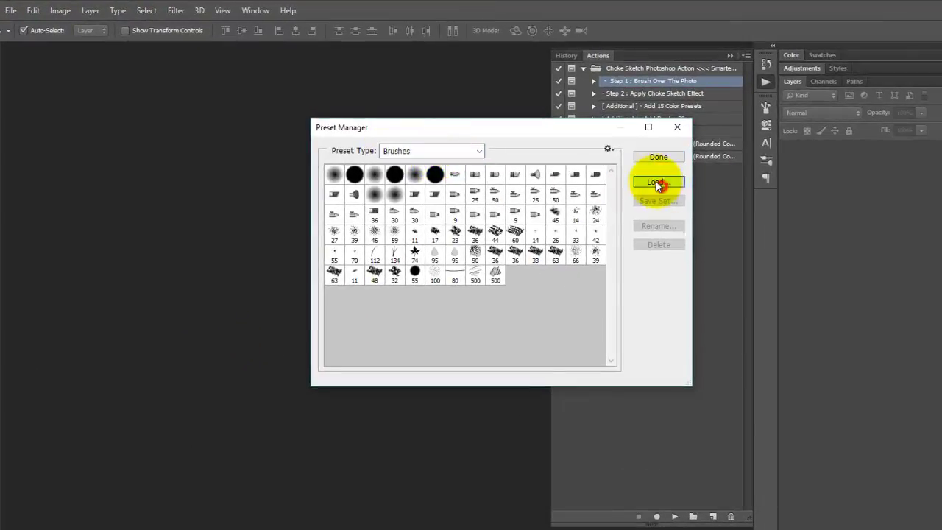
{"action": "left_click", "coordinate": [657, 184]}
{"action": "left_click", "coordinate": [448, 221]}
{"action": "left_click_drag", "start_coordinate": [518, 153], "coordinate": [505, 147]}
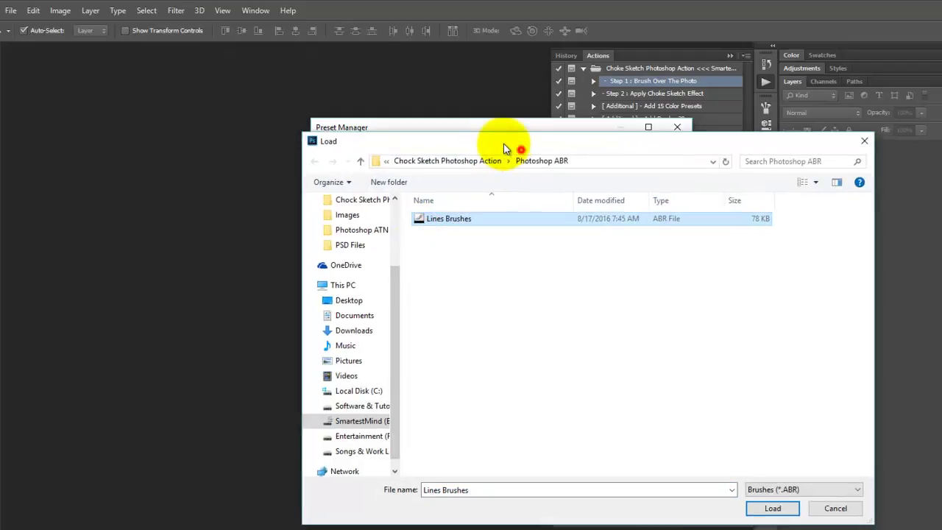
{"action": "left_click", "coordinate": [772, 507]}
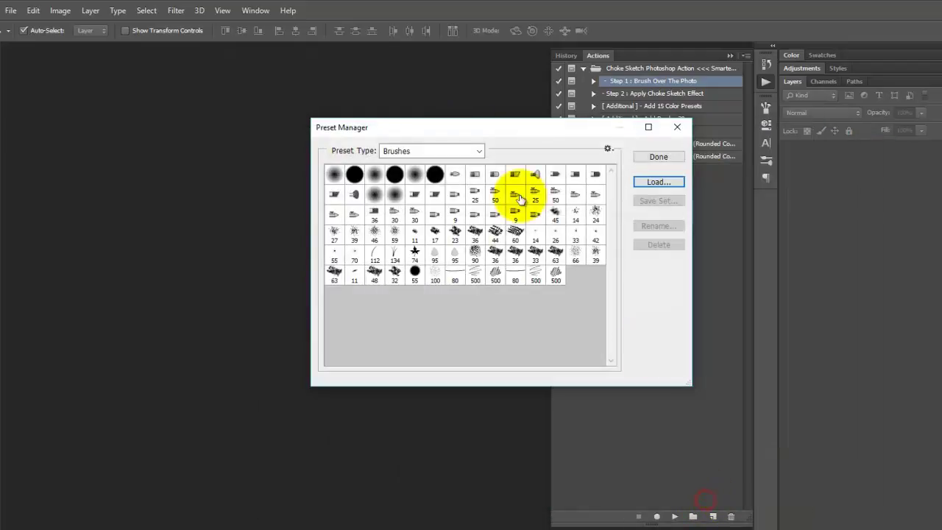
- Switch Preset Type to Patterns, load Patterns.pat, and finish with Done
{"action": "left_click", "coordinate": [446, 152]}
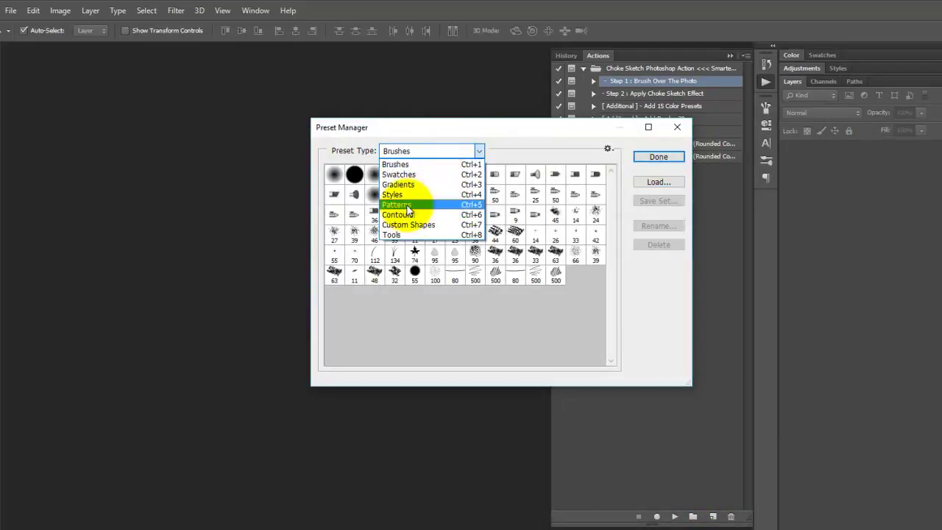
{"action": "left_click", "coordinate": [425, 209]}
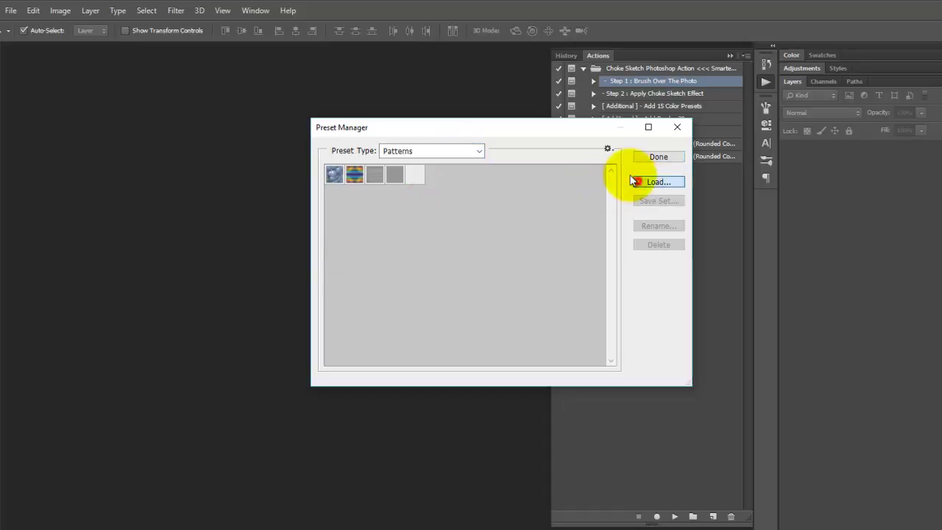
{"action": "left_click", "coordinate": [629, 176]}
{"action": "left_click", "coordinate": [398, 206]}
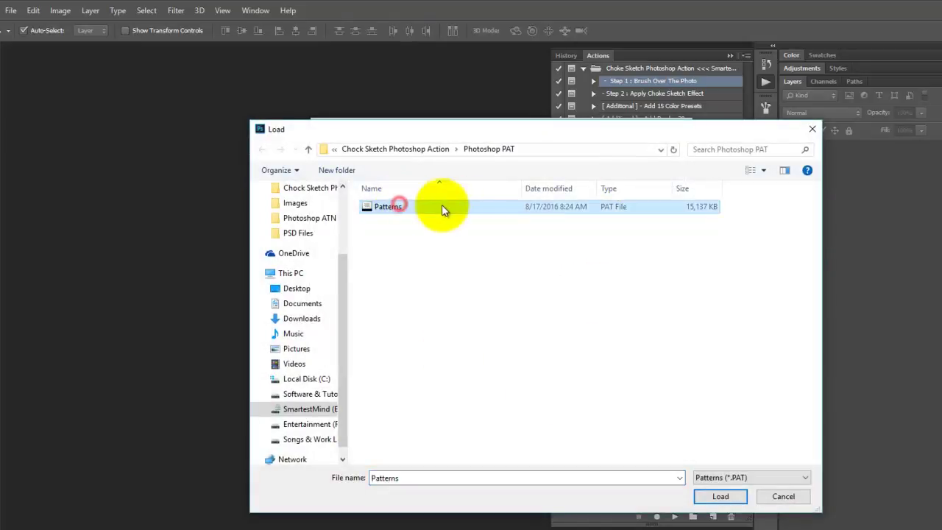
{"action": "left_click", "coordinate": [719, 496]}
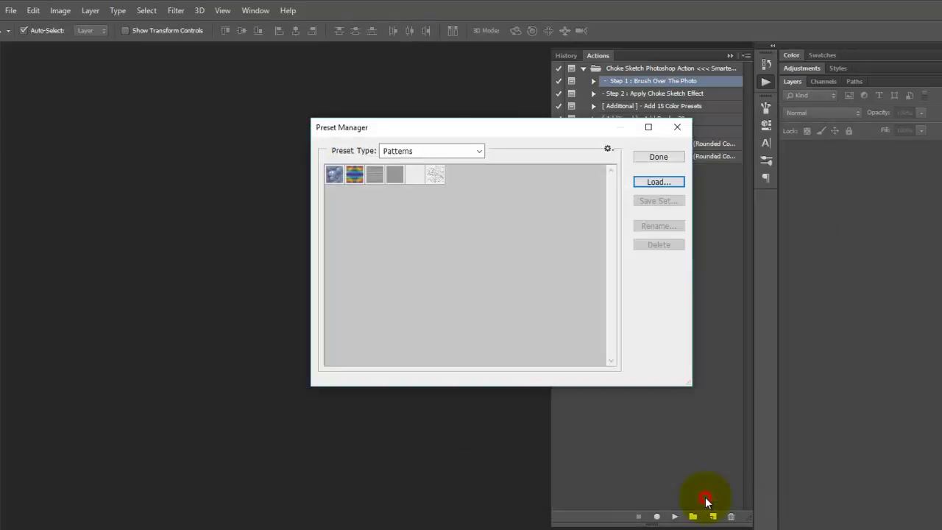
{"action": "left_click", "coordinate": [660, 157]}
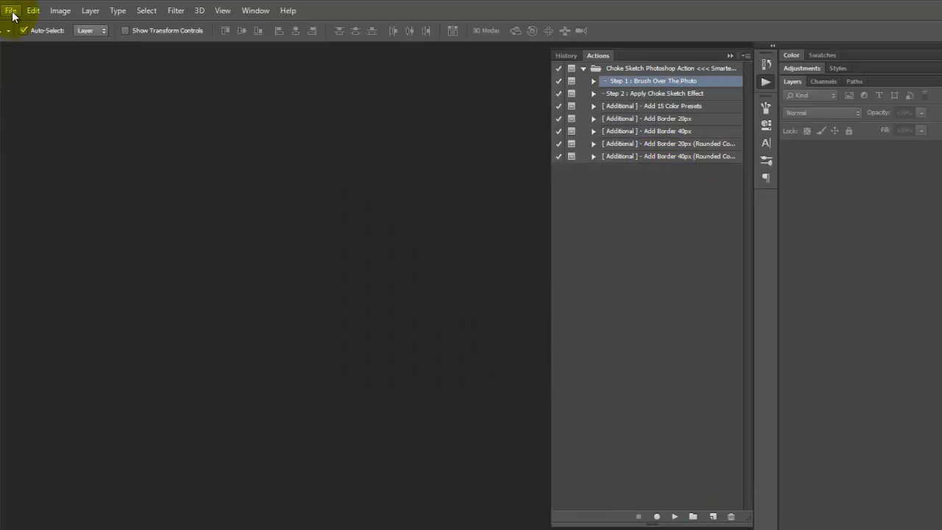
- Open chess-1067030 from the Images folder
{"action": "left_click", "coordinate": [12, 16]}
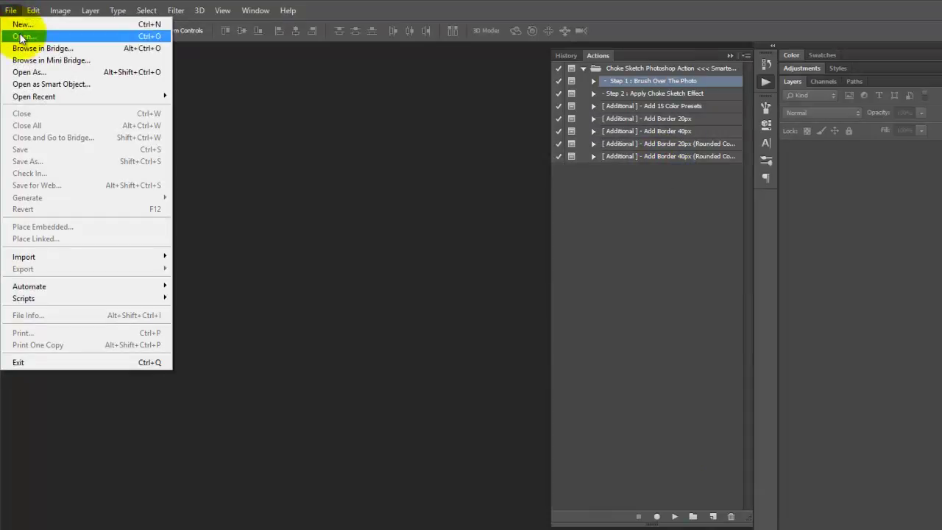
{"action": "left_click", "coordinate": [21, 37]}
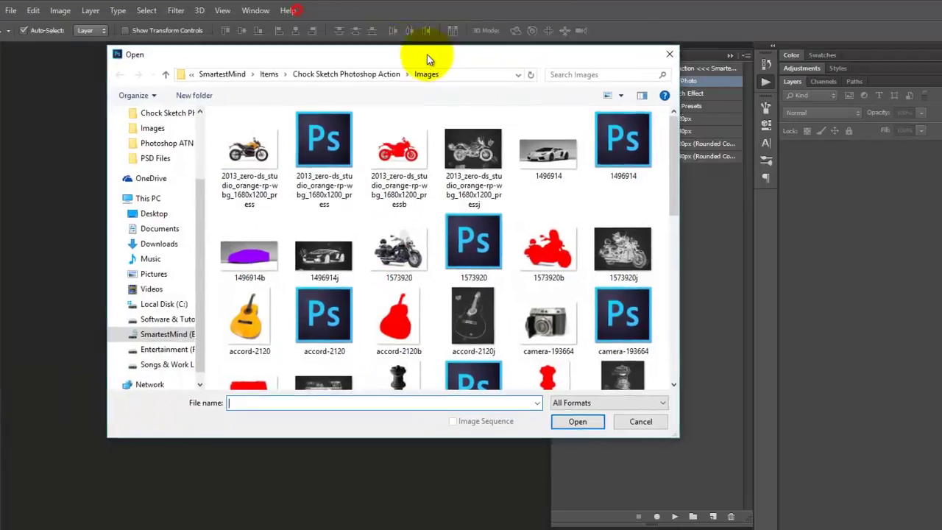
{"action": "left_click", "coordinate": [343, 111]}
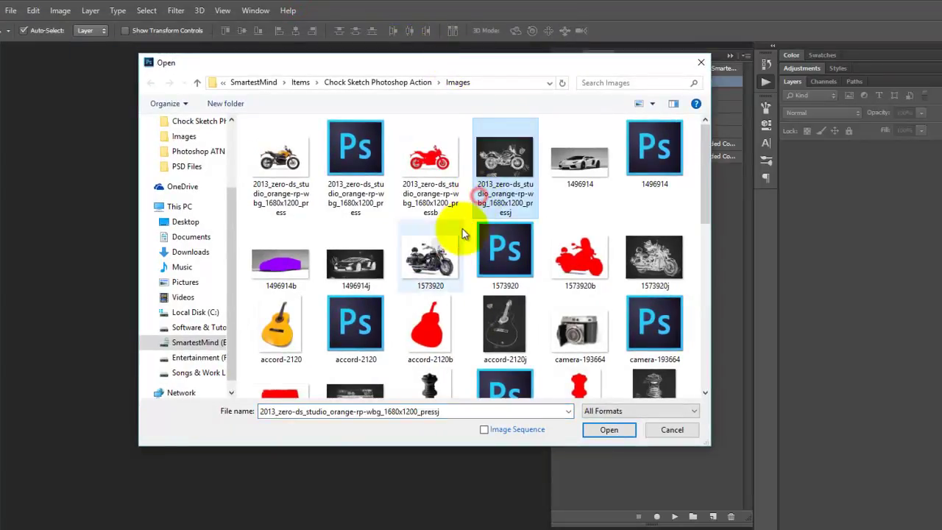
{"action": "scroll", "coordinate": [425, 307], "scroll_direction": "down", "scroll_amount": 2}
{"action": "left_click", "coordinate": [425, 308]}
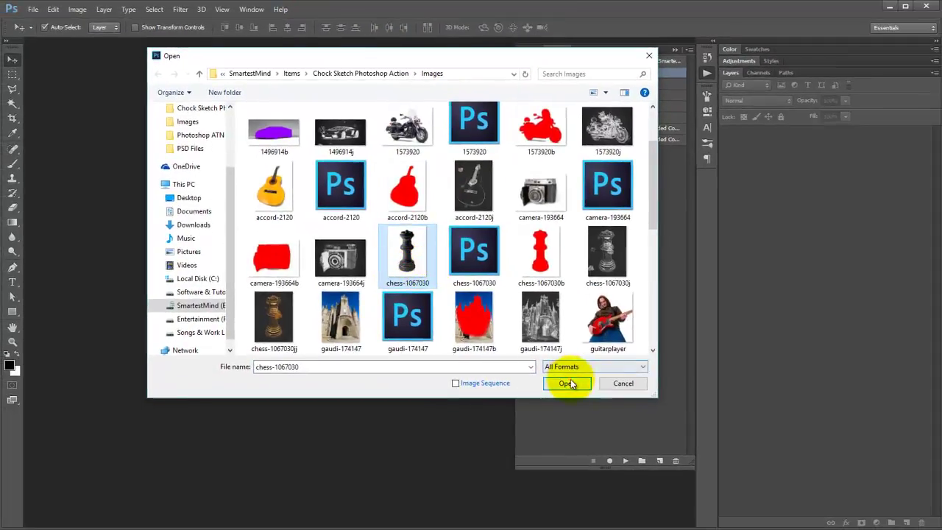
{"action": "left_click", "coordinate": [596, 415]}
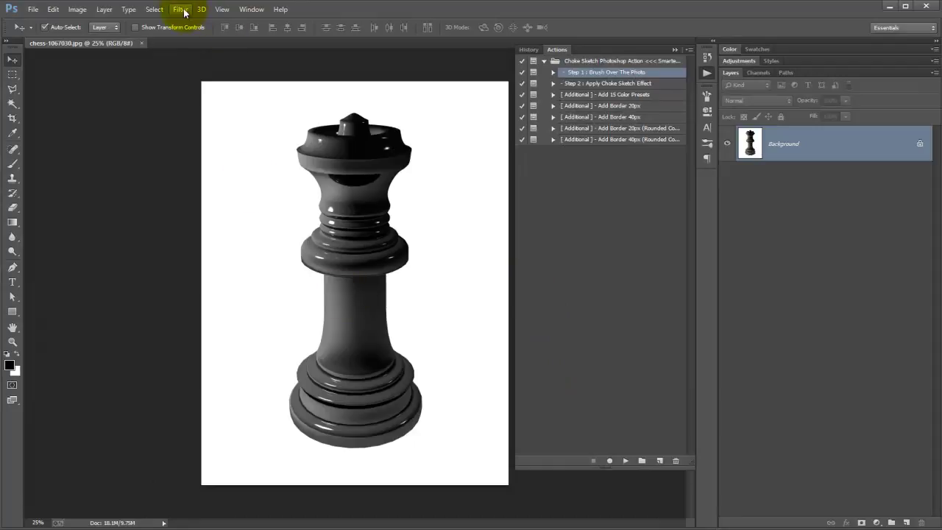
- Fit the chess photo on screen, play Step 1 Brush Over The Photo, and target Background
{"action": "left_click", "coordinate": [230, 12]}
{"action": "left_click", "coordinate": [245, 111]}
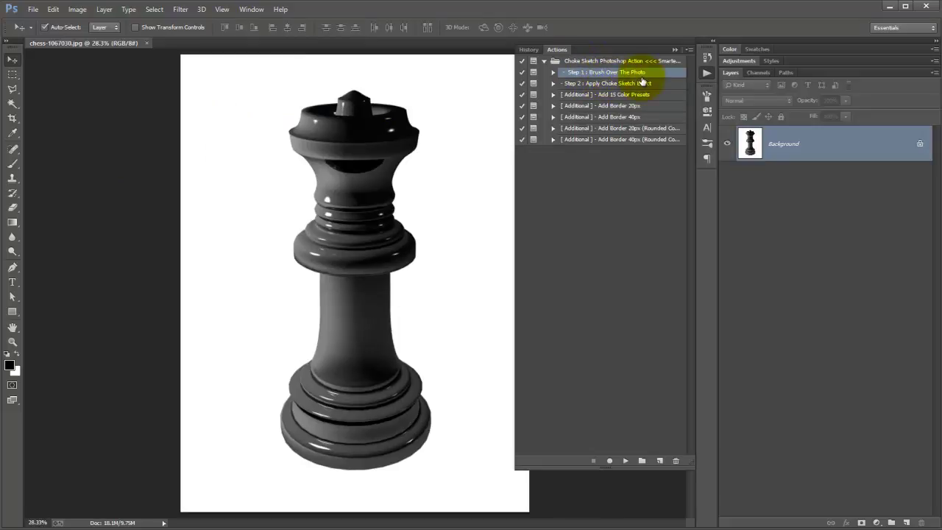
{"action": "left_click", "coordinate": [624, 460]}
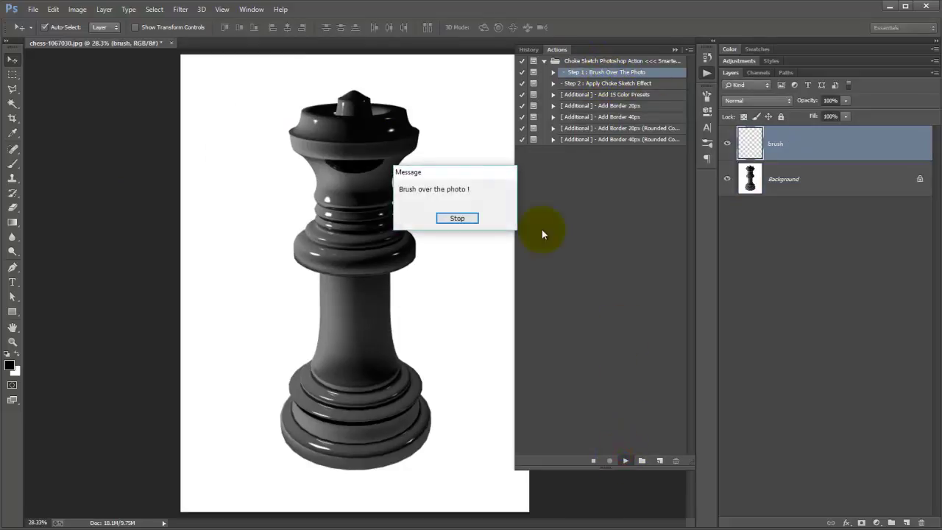
{"action": "left_click", "coordinate": [454, 219]}
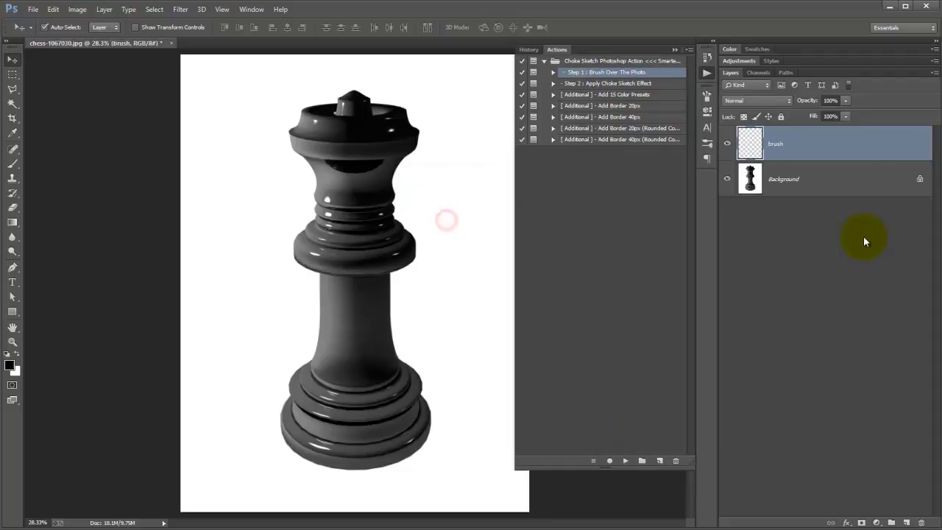
{"action": "left_click", "coordinate": [808, 187]}
- Magic Wand the white background and set the background colour to ff0000
{"action": "left_click", "coordinate": [14, 107]}
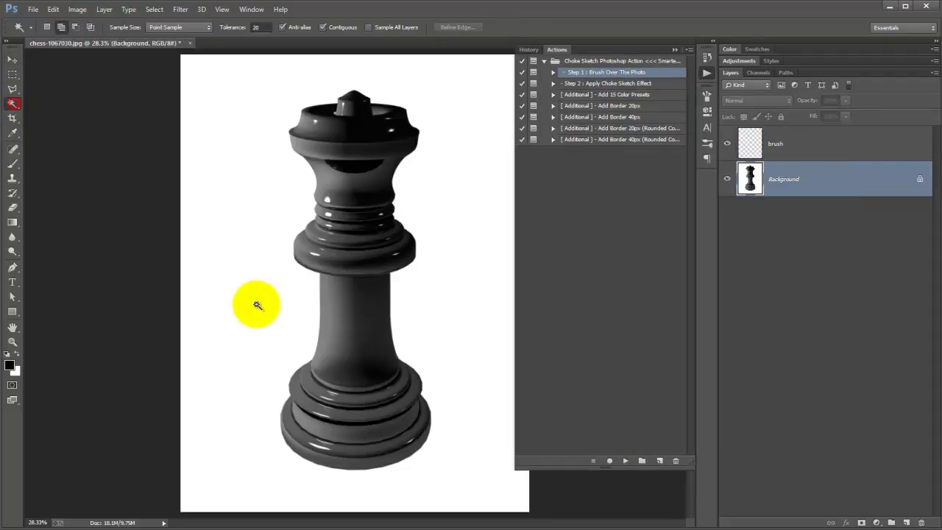
{"action": "left_click", "coordinate": [276, 338]}
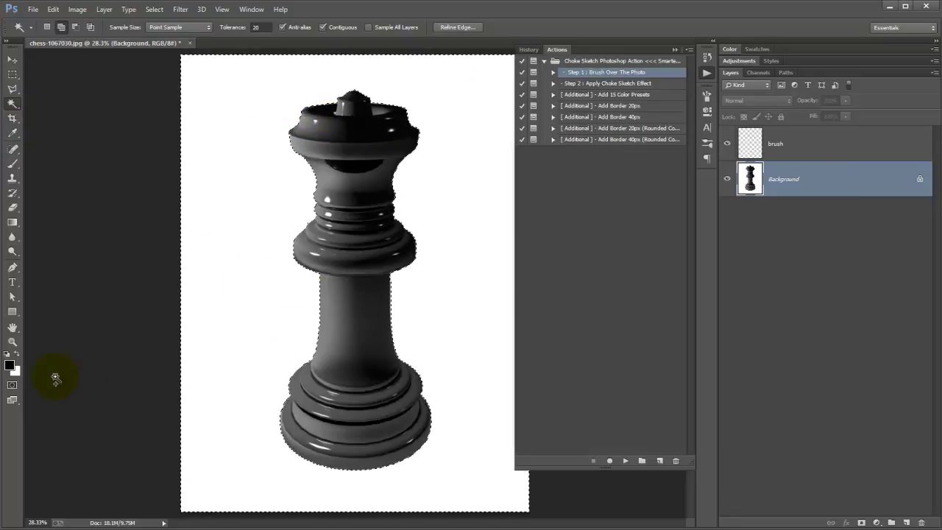
{"action": "left_click", "coordinate": [10, 363]}
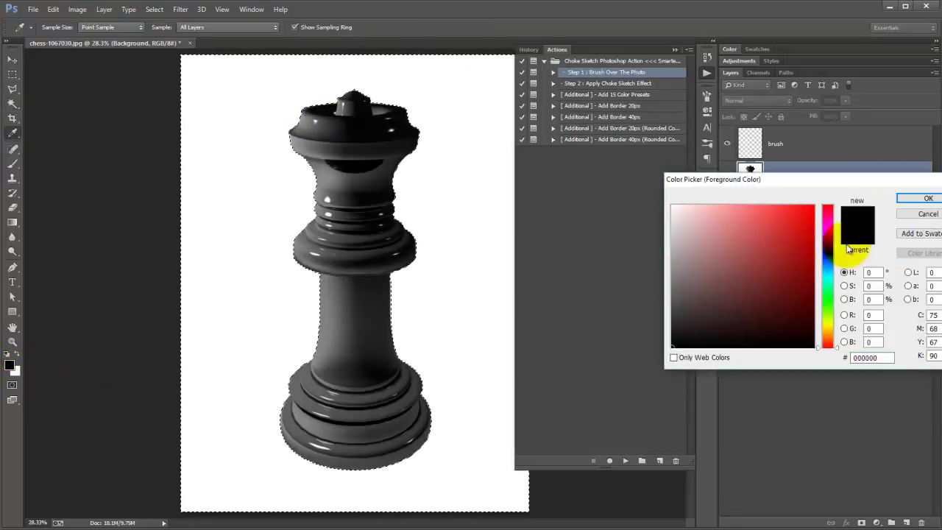
{"action": "left_click", "coordinate": [913, 214]}
{"action": "left_click", "coordinate": [16, 373]}
{"action": "type", "text": "ff0000"}
{"action": "left_click", "coordinate": [927, 199]}
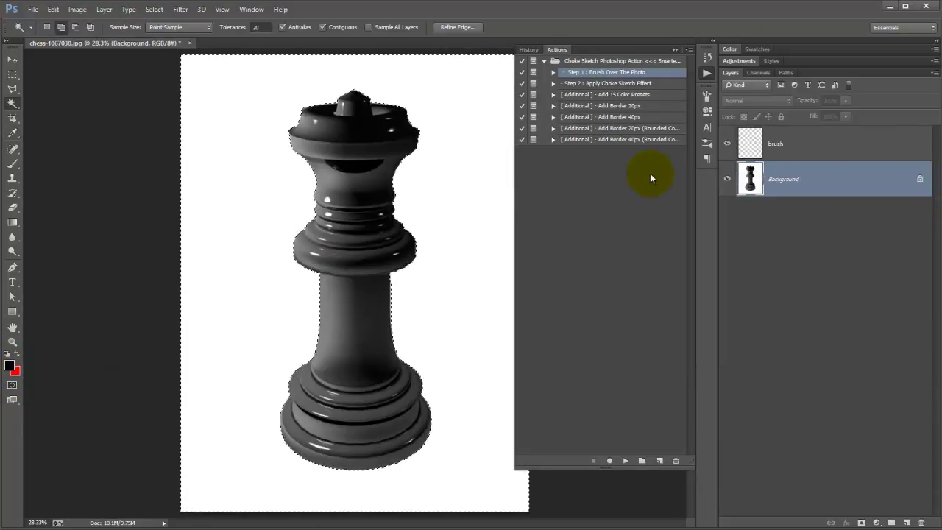
- Target the brush layer and invert the selection to just the chess piece
{"action": "left_click", "coordinate": [807, 147]}
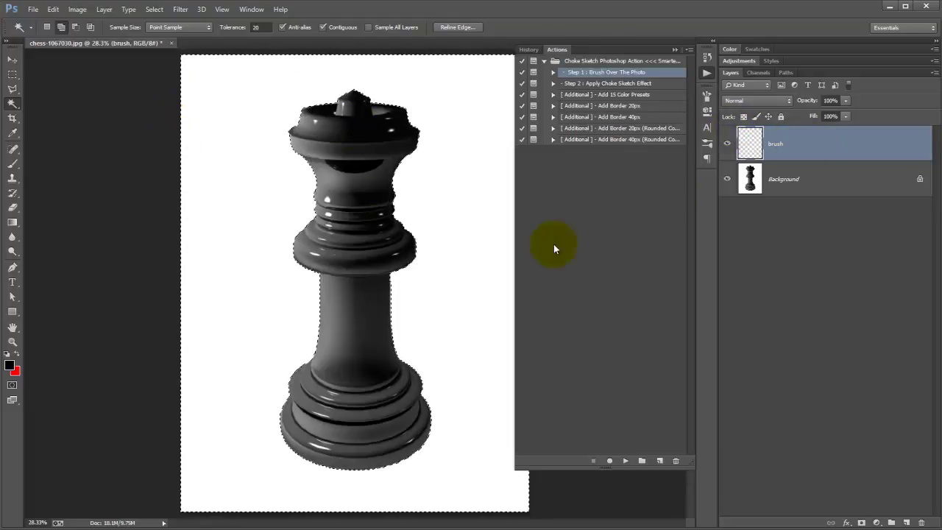
{"action": "left_click", "coordinate": [154, 9]}
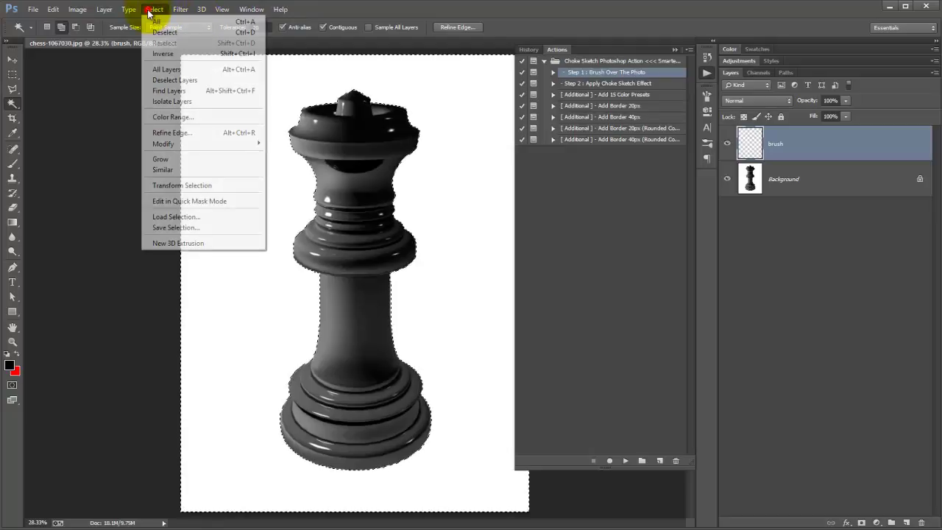
{"action": "left_click", "coordinate": [161, 54]}
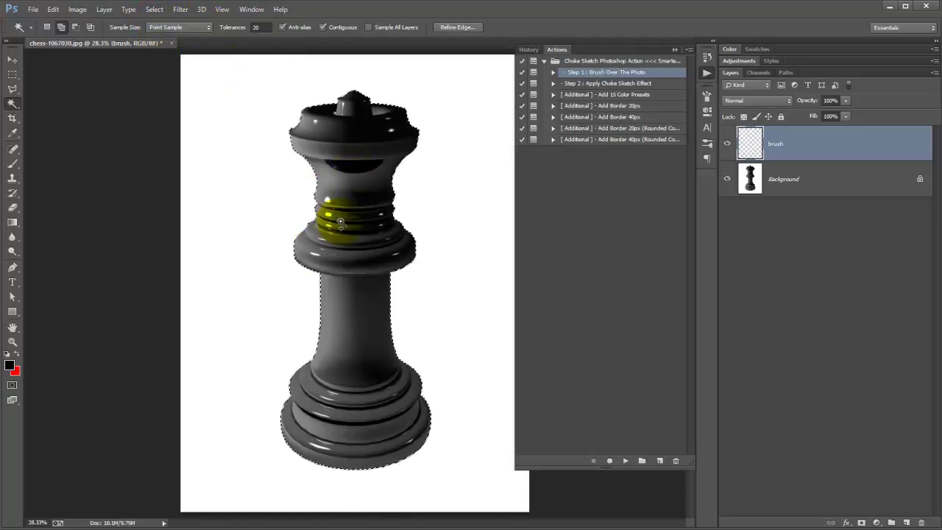
{"action": "left_click", "coordinate": [156, 10]}
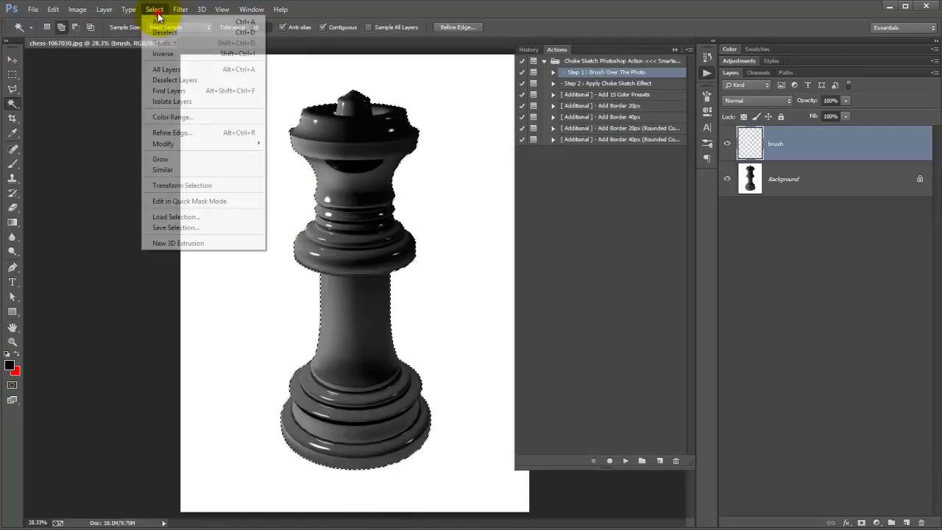
- Feather the selection and fill it with the red background colour
{"action": "mouse_move", "coordinate": [163, 144]}
{"action": "left_click", "coordinate": [309, 185]}
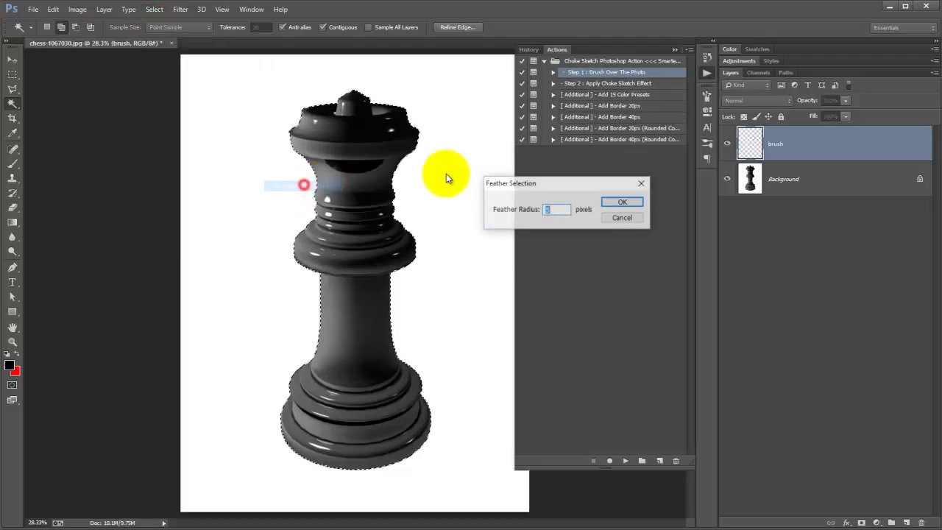
{"action": "left_click", "coordinate": [628, 201]}
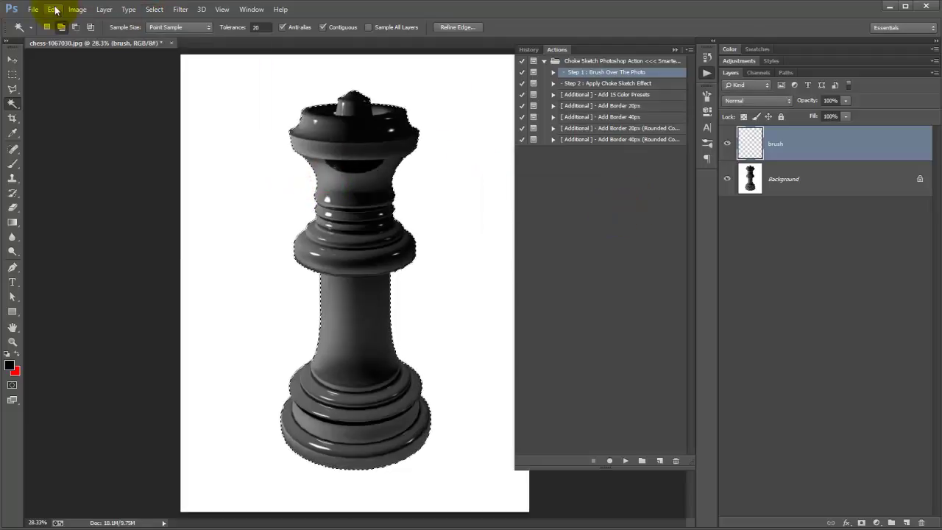
{"action": "left_click", "coordinate": [54, 9]}
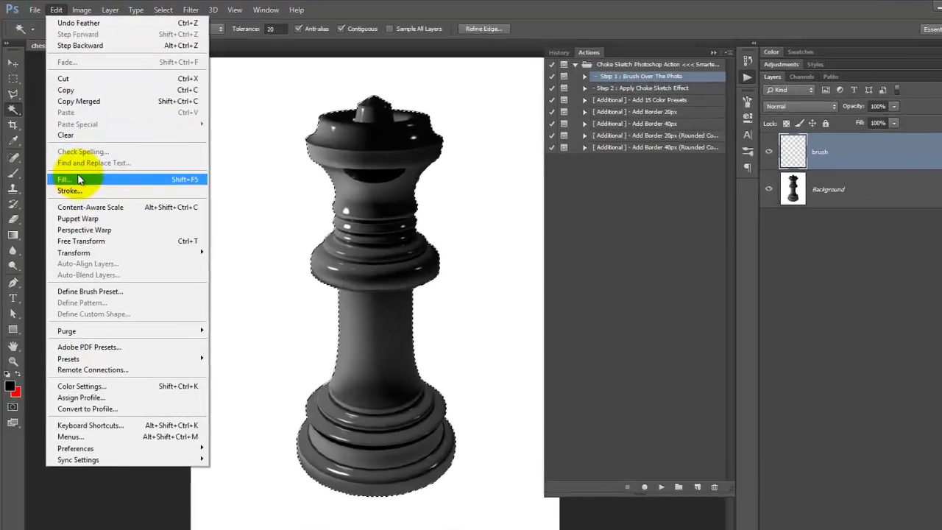
{"action": "left_click", "coordinate": [73, 169]}
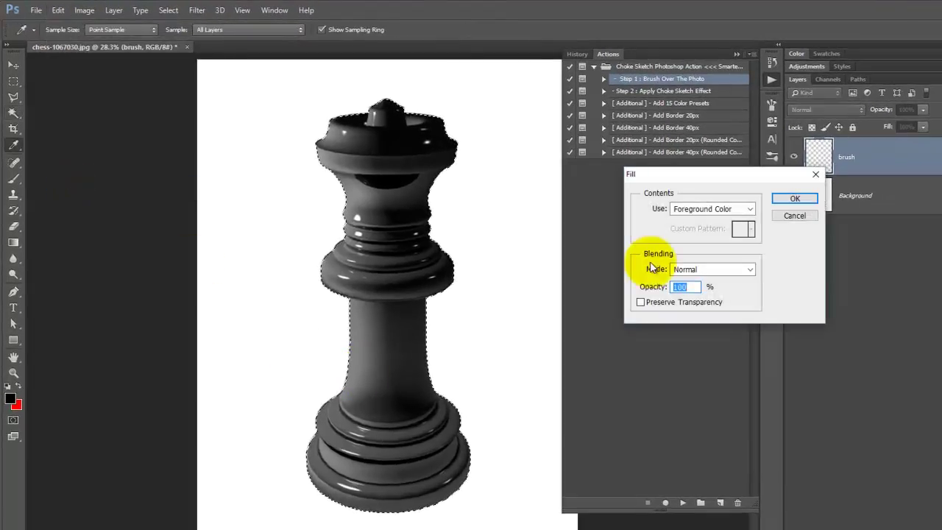
{"action": "left_click", "coordinate": [714, 209]}
{"action": "left_click", "coordinate": [699, 231]}
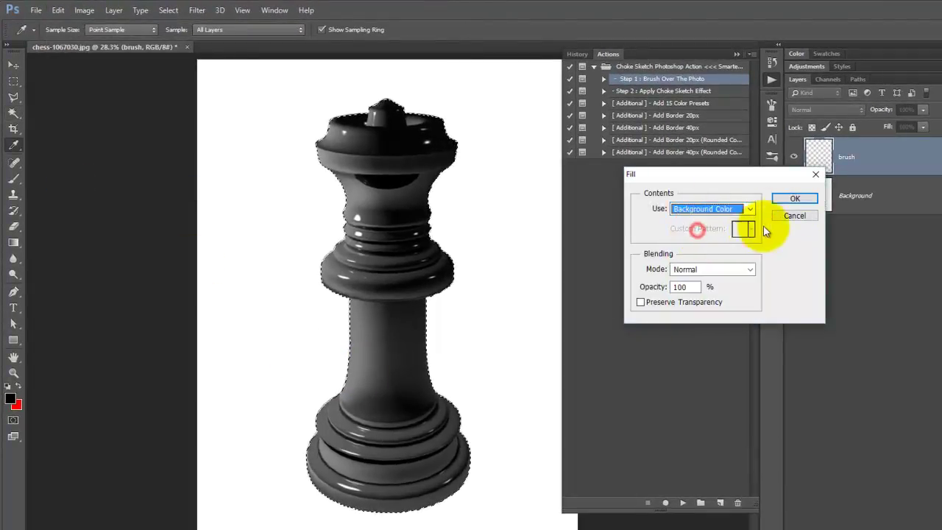
{"action": "left_click", "coordinate": [792, 198]}
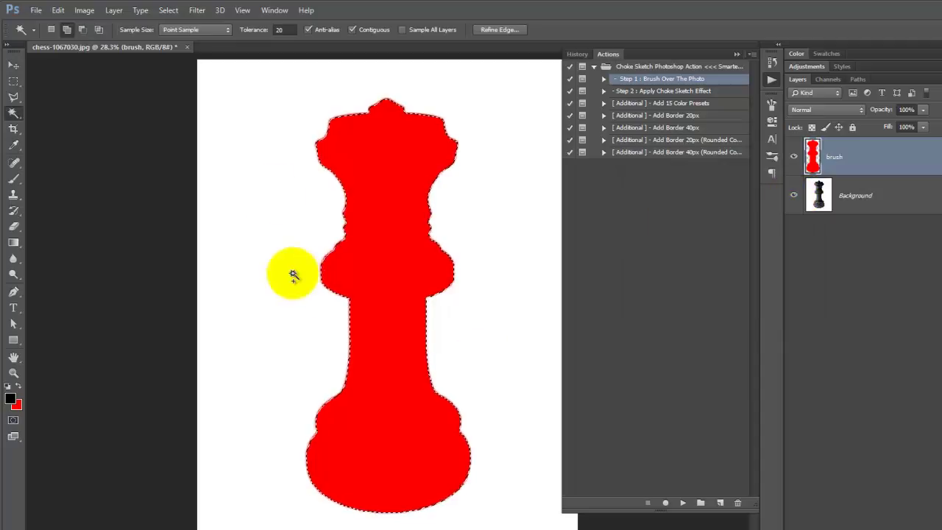
- Deselect the red piece and switch to the Move tool
{"action": "left_click", "coordinate": [169, 10]}
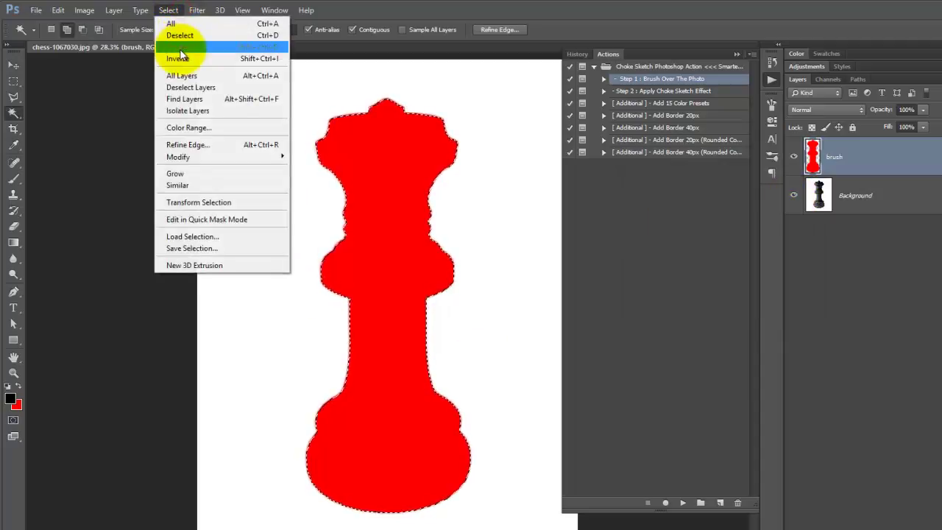
{"action": "left_click", "coordinate": [181, 37]}
{"action": "left_click", "coordinate": [14, 66]}
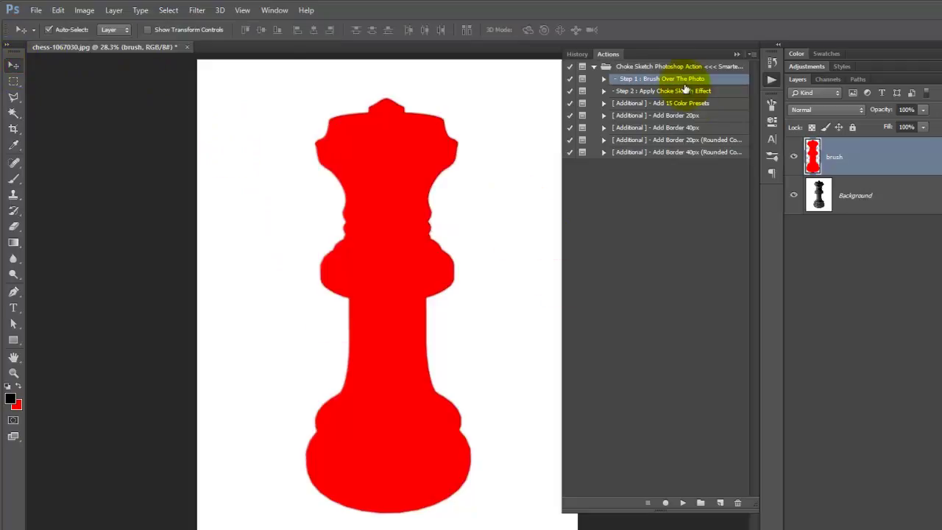
- Play 'Step 2 : Apply Choke Sketch Effect', dismiss its message, and close the Actions panel
{"action": "left_click", "coordinate": [625, 91]}
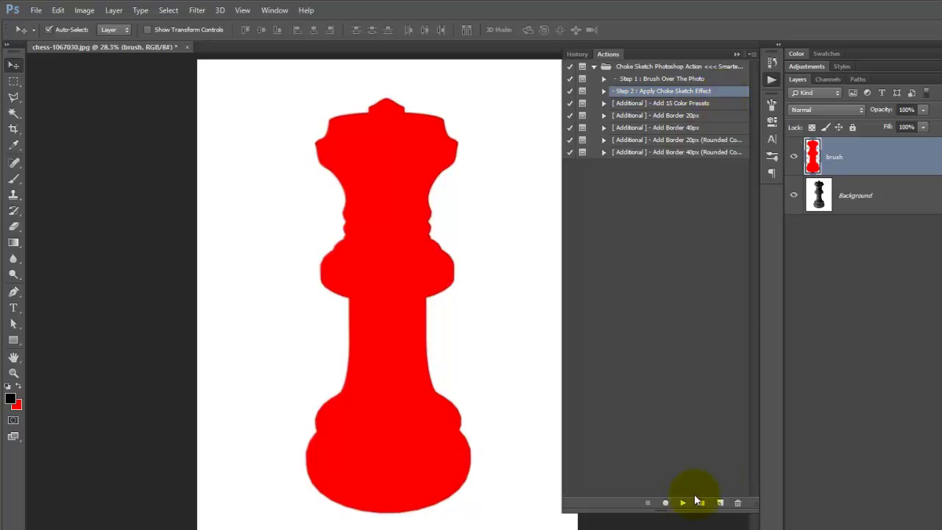
{"action": "left_click", "coordinate": [682, 503]}
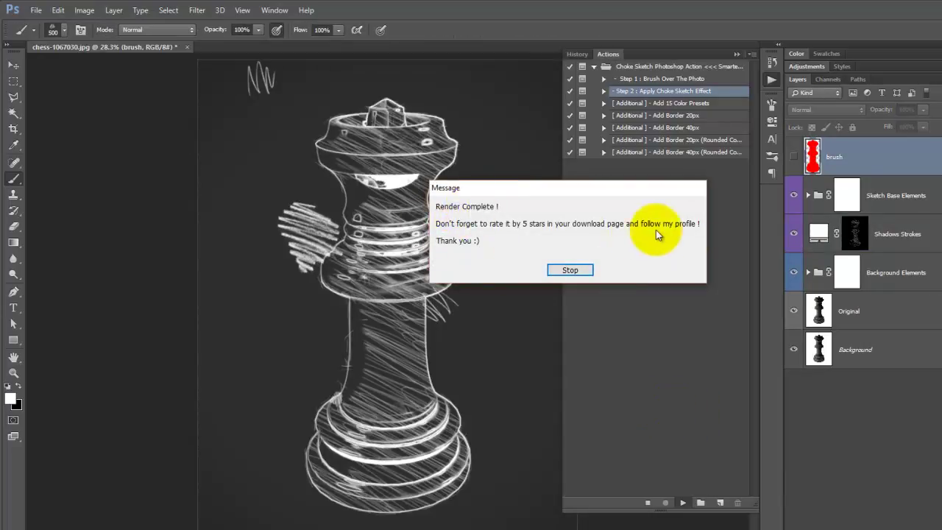
{"action": "left_click", "coordinate": [552, 268]}
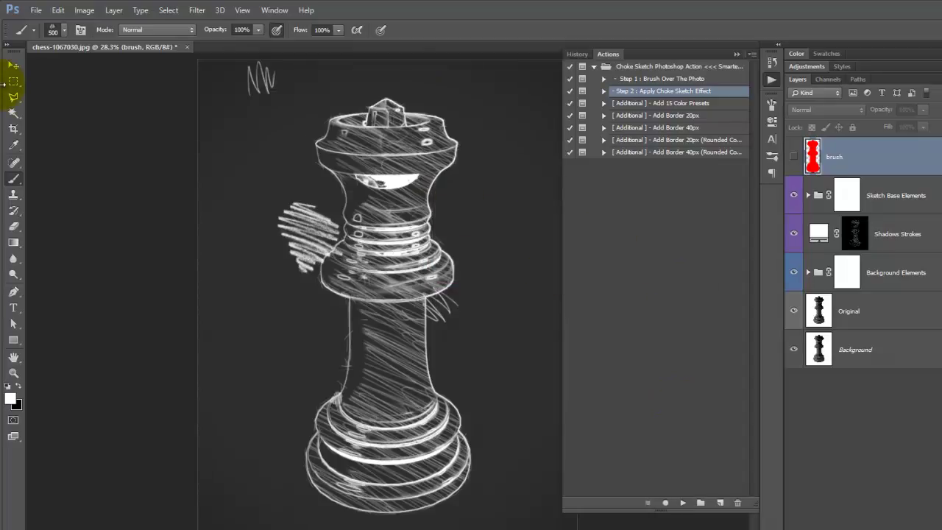
{"action": "left_click", "coordinate": [11, 69]}
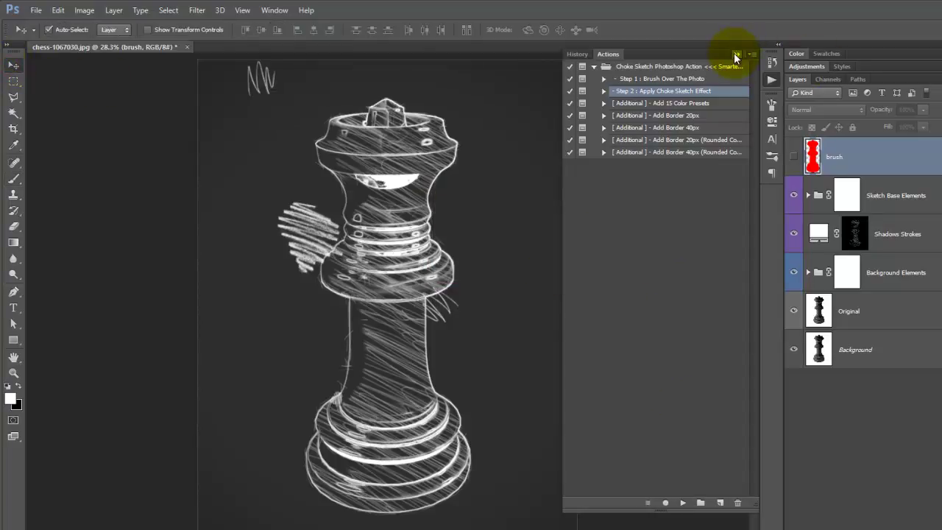
{"action": "left_click", "coordinate": [734, 54]}
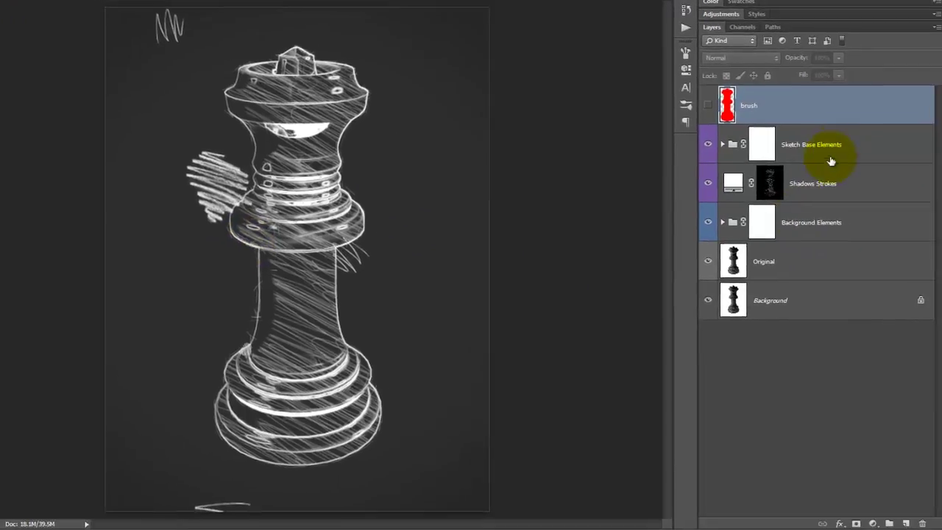
- Expand Sketch Base Elements and change the Random Lines fill colour to orange ff8a00
{"action": "left_click", "coordinate": [921, 197]}
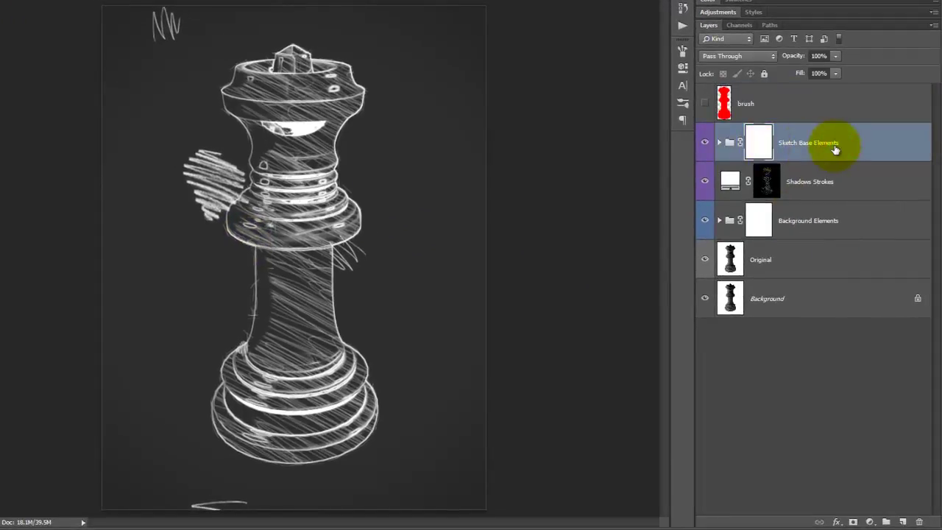
{"action": "left_click", "coordinate": [720, 143]}
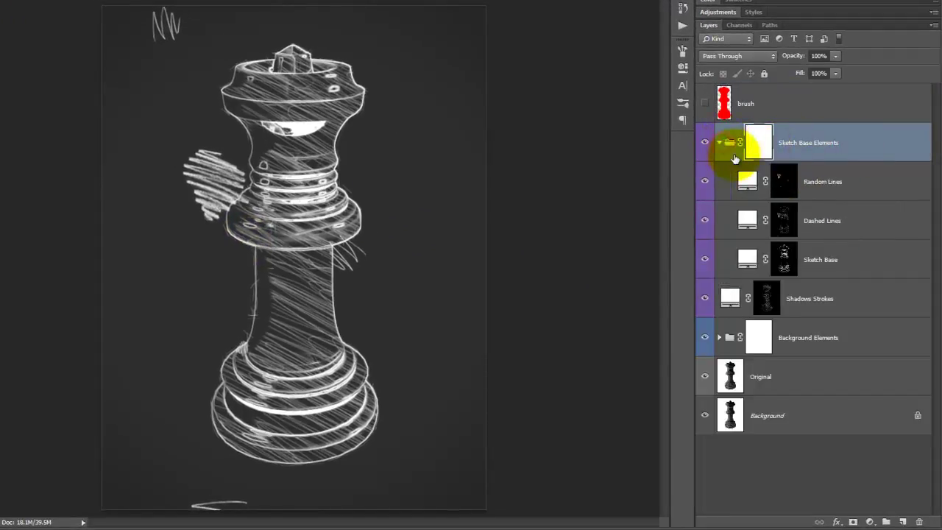
{"action": "double_click", "coordinate": [747, 181]}
{"action": "type", "text": "ff0000"}
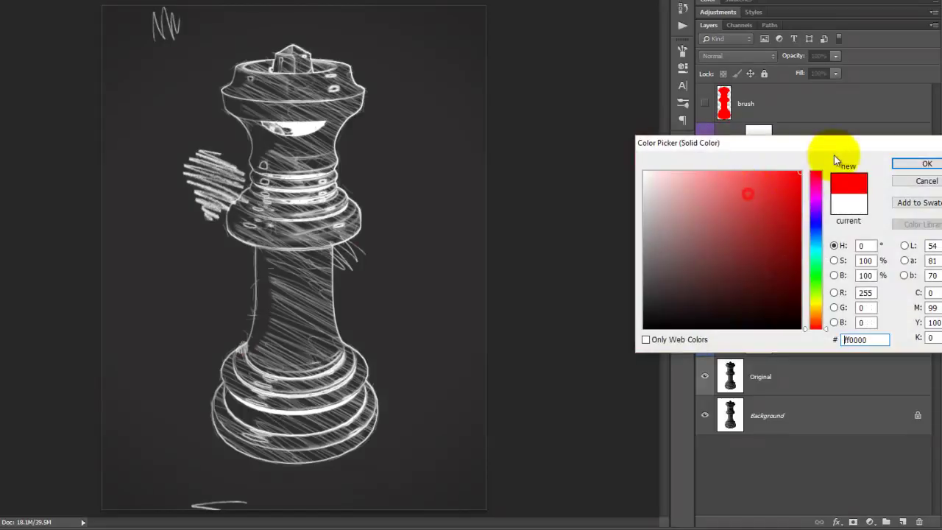
{"action": "left_click_drag", "start_coordinate": [812, 206], "coordinate": [816, 276]}
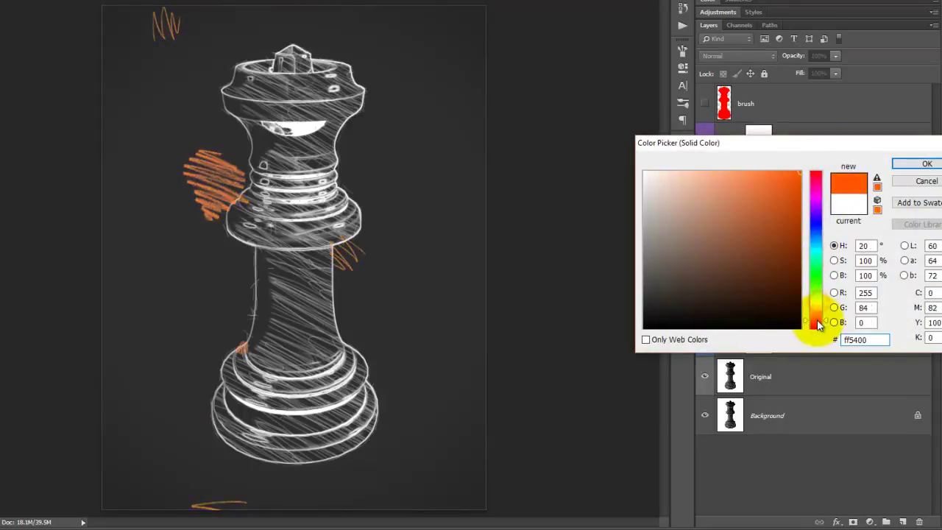
{"action": "left_click_drag", "start_coordinate": [816, 277], "coordinate": [815, 180]}
{"action": "mouse_move", "coordinate": [767, 201]}
{"action": "left_mouse_down"}
{"action": "mouse_move", "coordinate": [672, 256]}
{"action": "mouse_move", "coordinate": [630, 137]}
{"action": "mouse_move", "coordinate": [757, 193]}
{"action": "mouse_move", "coordinate": [737, 302]}
{"action": "left_mouse_up"}
{"action": "left_click_drag", "start_coordinate": [811, 340], "coordinate": [800, 155]}
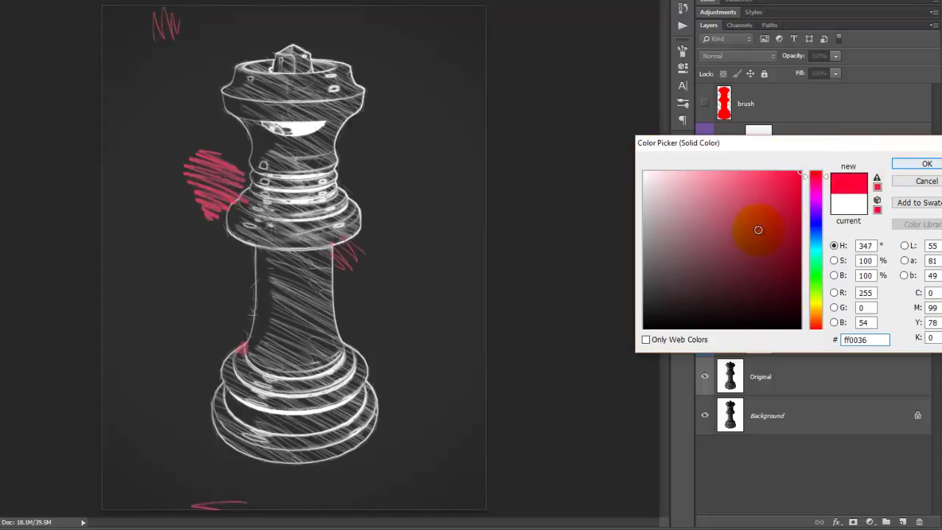
{"action": "left_click_drag", "start_coordinate": [805, 320], "coordinate": [809, 315]}
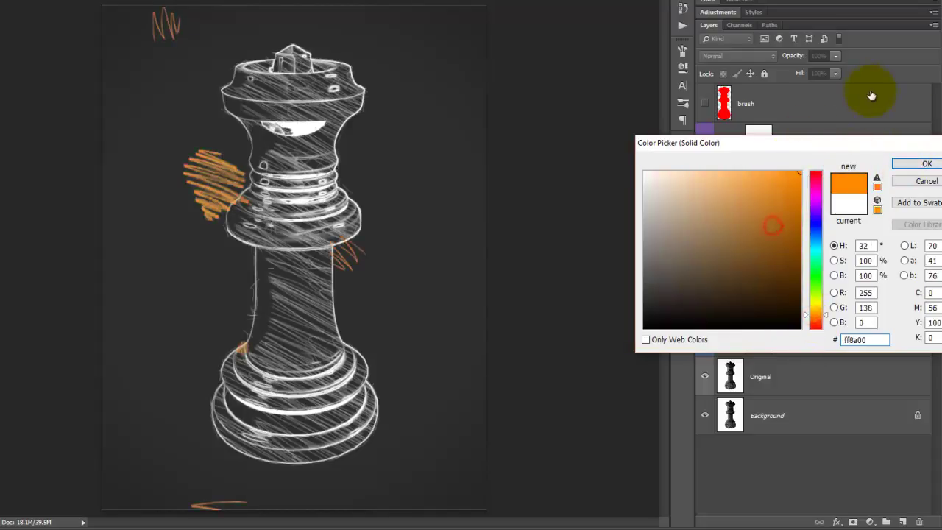
{"action": "left_click", "coordinate": [925, 164]}
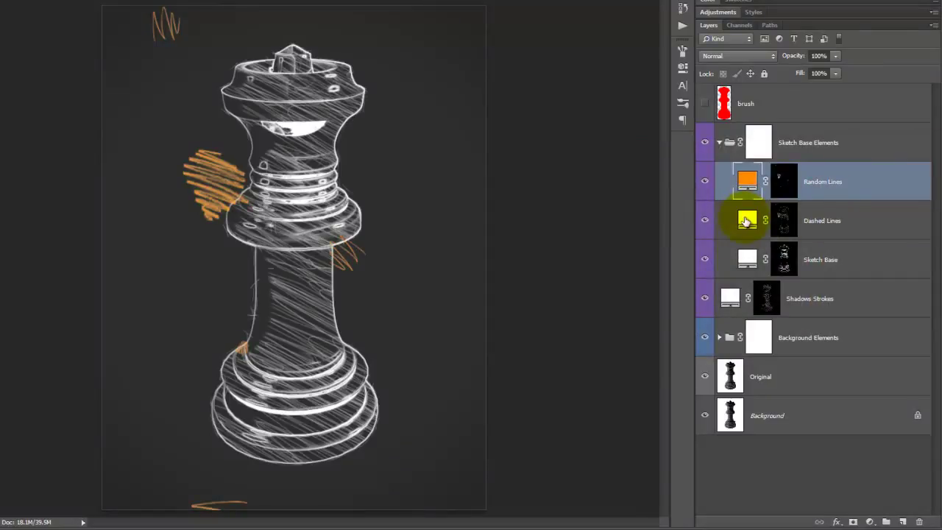
- Recolour the Dashed Lines fill layer orange (ff9c00)
{"action": "left_click", "coordinate": [838, 221]}
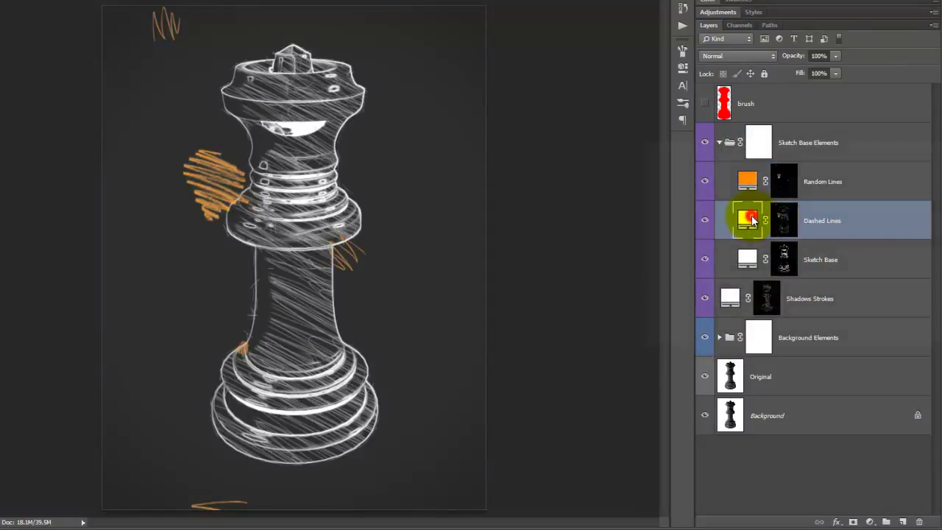
{"action": "double_click", "coordinate": [749, 219]}
{"action": "left_click", "coordinate": [814, 311]}
{"action": "left_click", "coordinate": [775, 221]}
{"action": "type", "text": "ff9c00"}
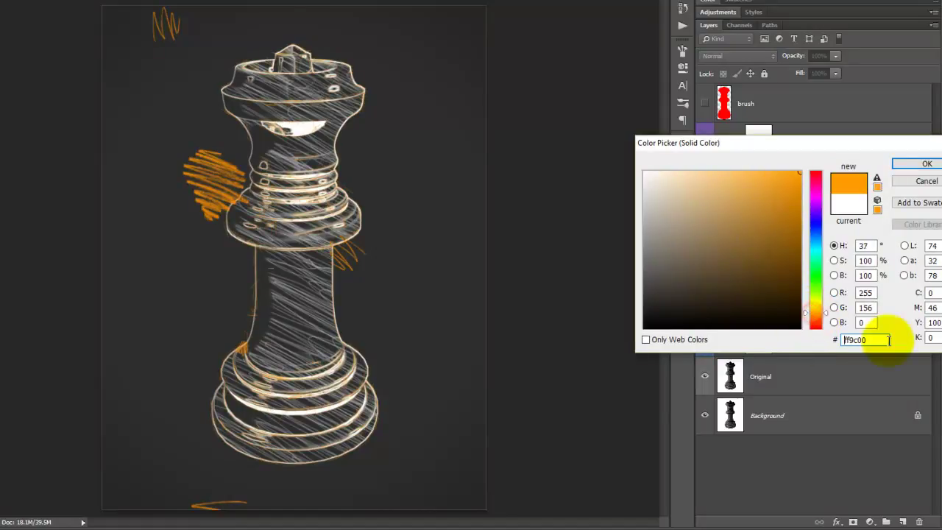
{"action": "left_click", "coordinate": [907, 167]}
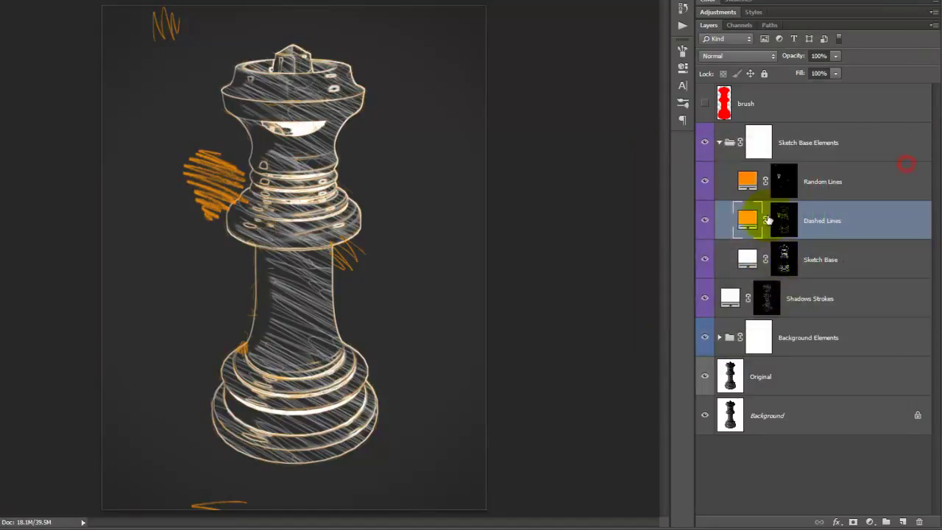
- Recolour the Sketch Base fill layer orange (ff9000)
{"action": "left_click", "coordinate": [864, 262]}
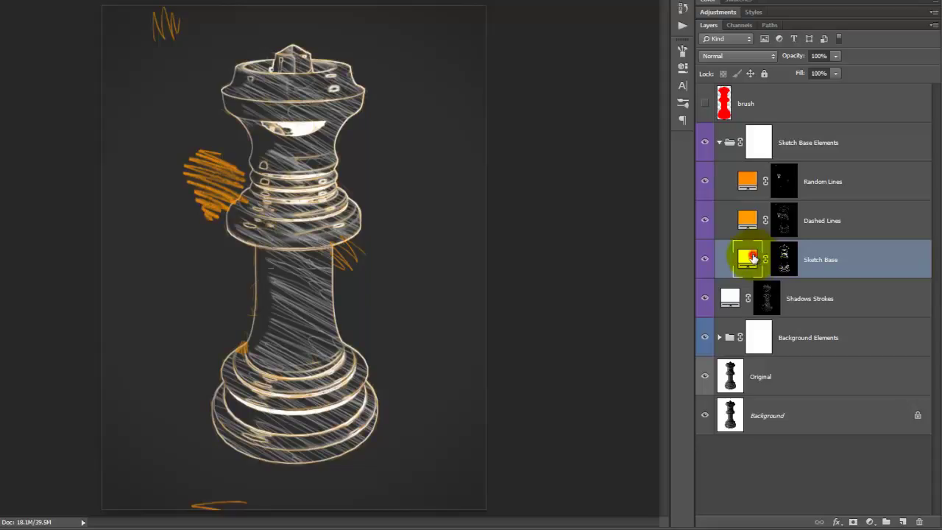
{"action": "double_click", "coordinate": [752, 257]}
{"action": "type", "text": "ff0000"}
{"action": "left_click_drag", "start_coordinate": [810, 324], "coordinate": [816, 314]}
{"action": "left_click", "coordinate": [925, 158]}
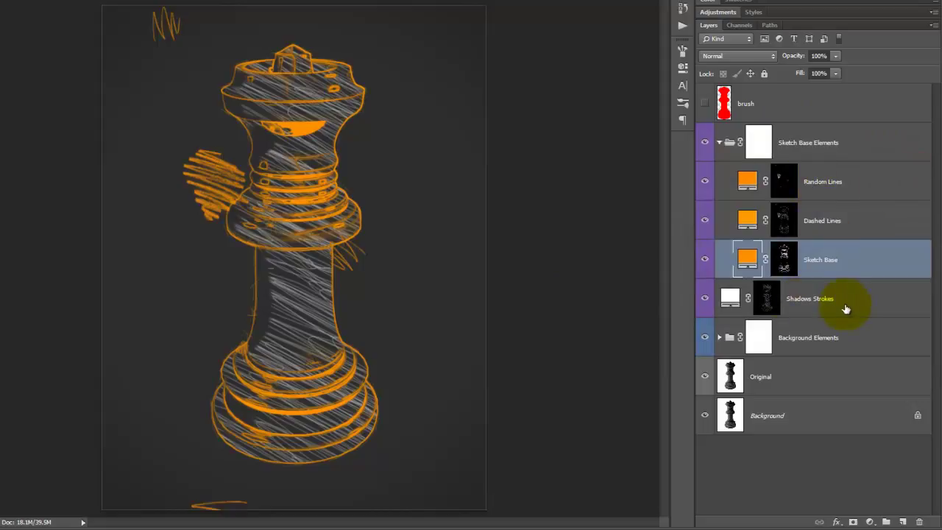
- Set the Shadows Strokes fill colour to dark brown (724600)
{"action": "double_click", "coordinate": [730, 298]}
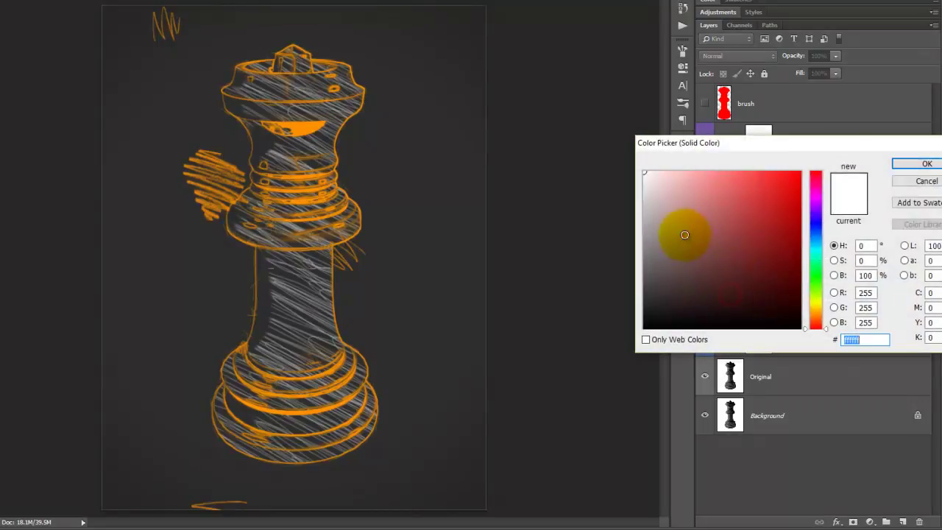
{"action": "left_click", "coordinate": [815, 324]}
{"action": "left_click_drag", "start_coordinate": [815, 324], "coordinate": [818, 313]}
{"action": "left_click_drag", "start_coordinate": [752, 218], "coordinate": [718, 165]}
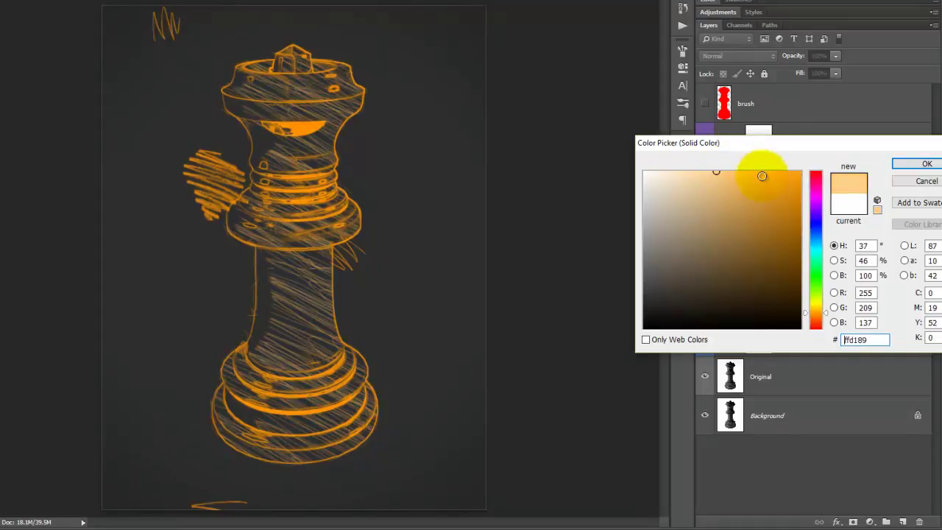
{"action": "left_click_drag", "start_coordinate": [786, 191], "coordinate": [826, 263]}
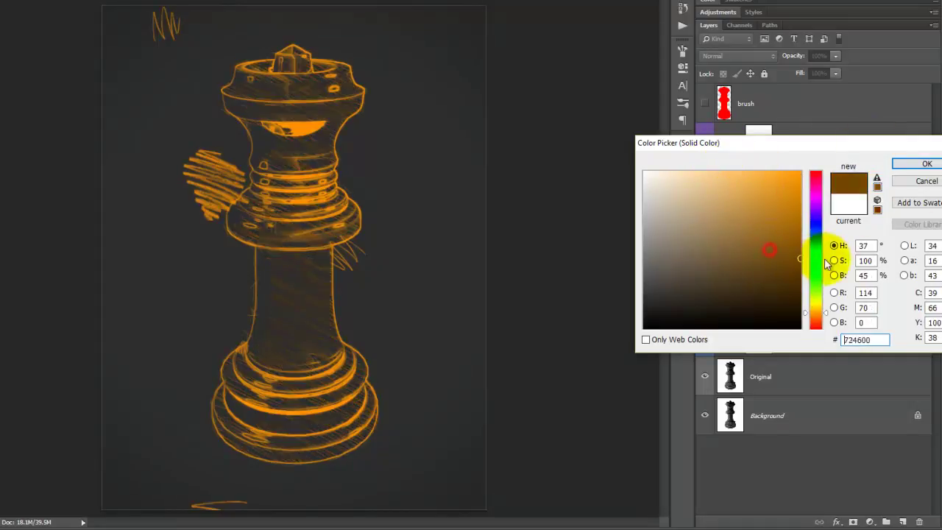
{"action": "left_click", "coordinate": [921, 166]}
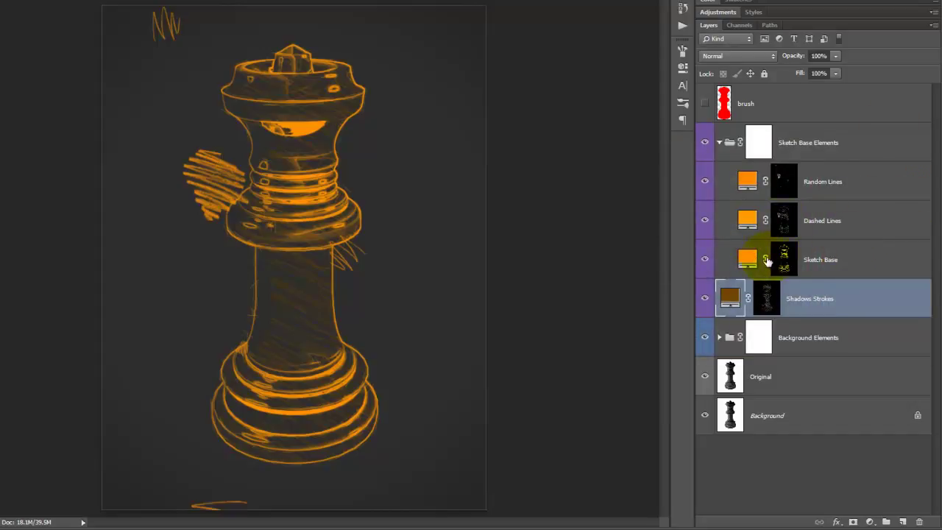
- Lighten the Dashed Lines fill colour to pale cream (ffe7c1)
{"action": "double_click", "coordinate": [756, 221]}
{"action": "left_click", "coordinate": [717, 171]}
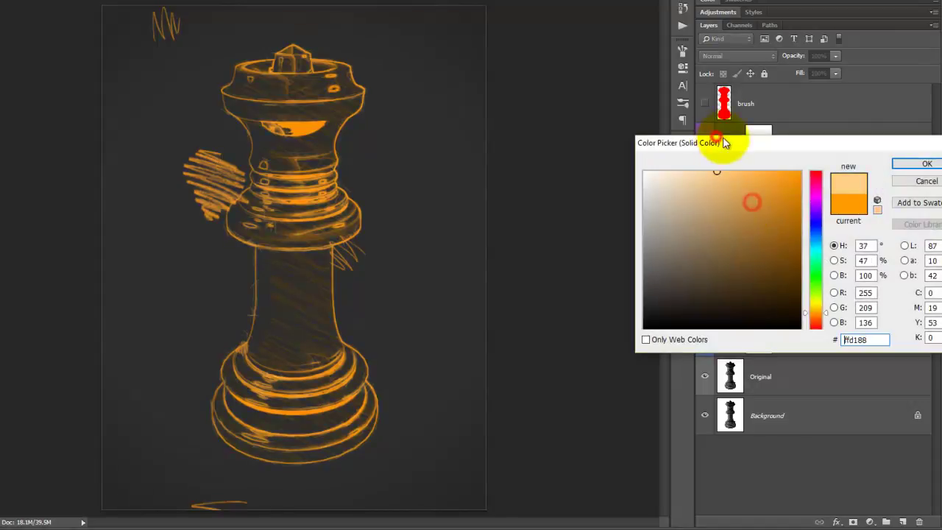
{"action": "left_click", "coordinate": [681, 171]}
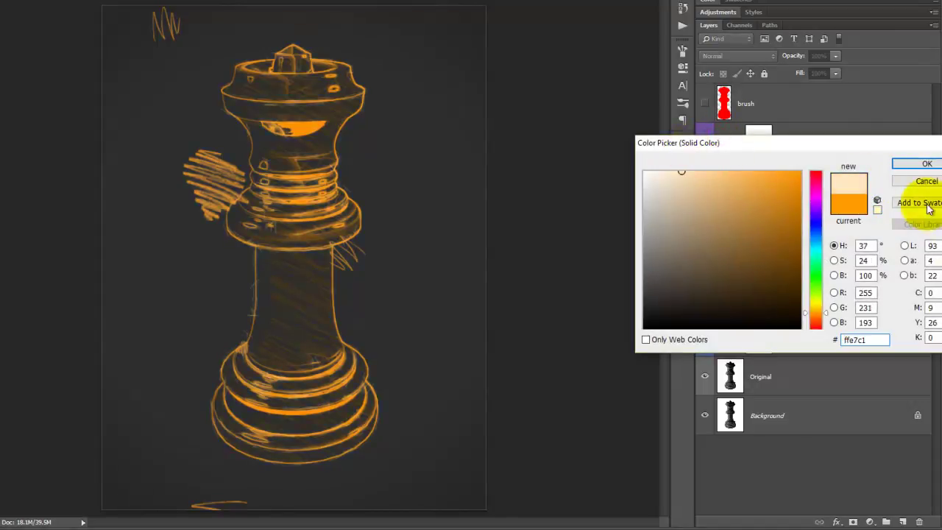
{"action": "left_click", "coordinate": [917, 167]}
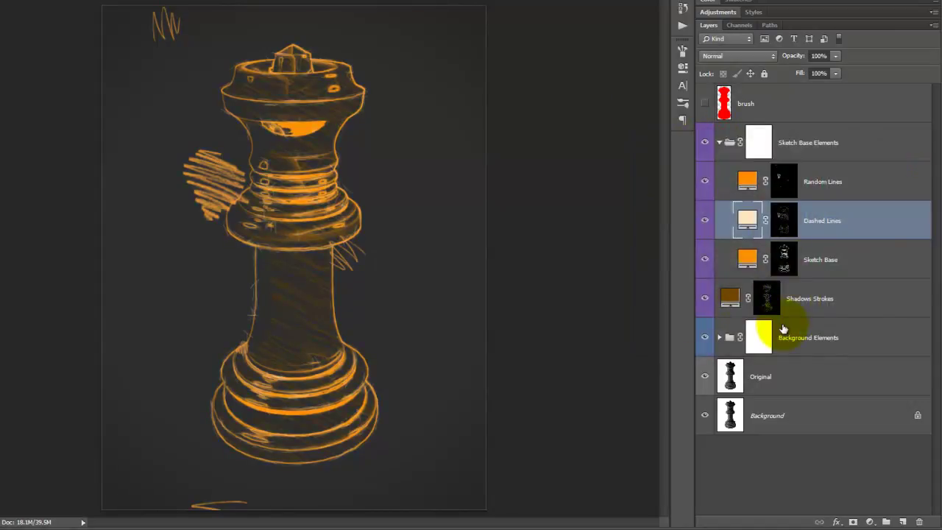